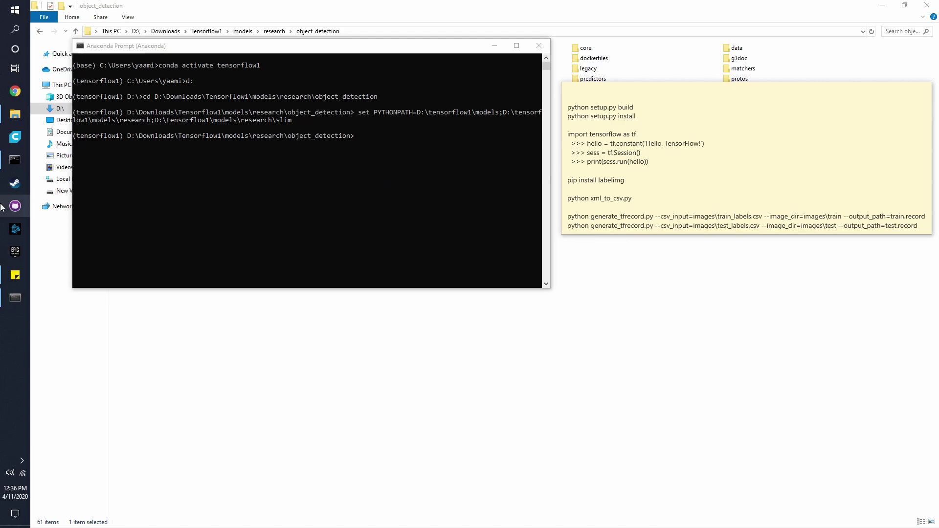
# Install labelimg with pip, launch labelImg and maximize its window.
pyautogui.click(11, 162)
pyautogui.write('pip install labelimg')
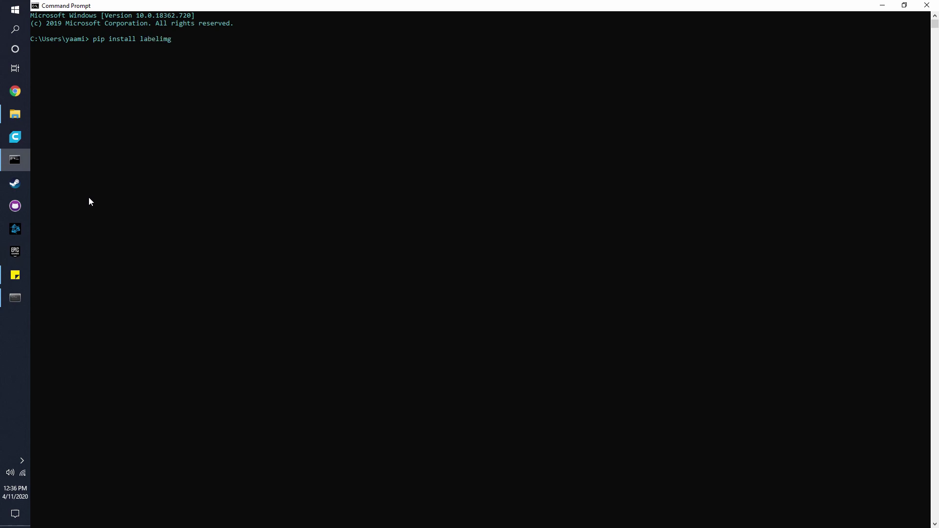
pyautogui.press('Return')
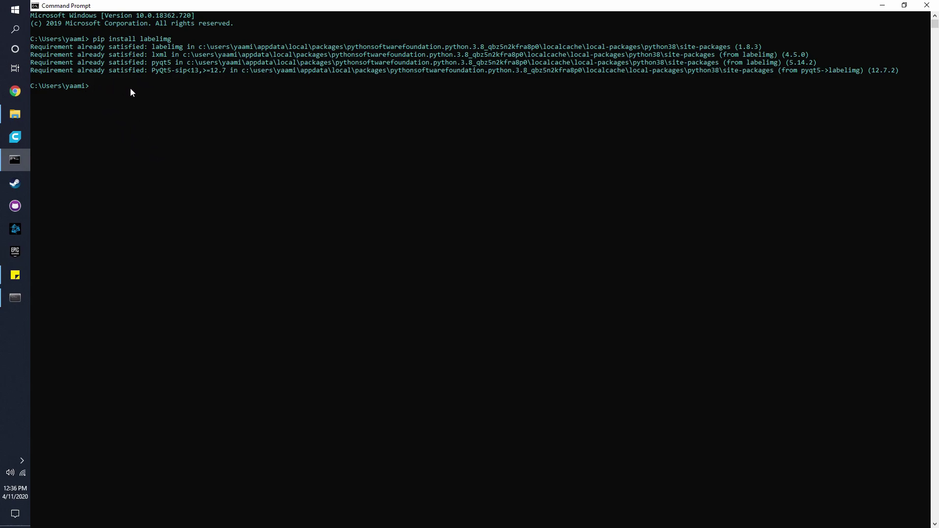
pyautogui.write('la')
pyautogui.write('bl')
pyautogui.press('Return')
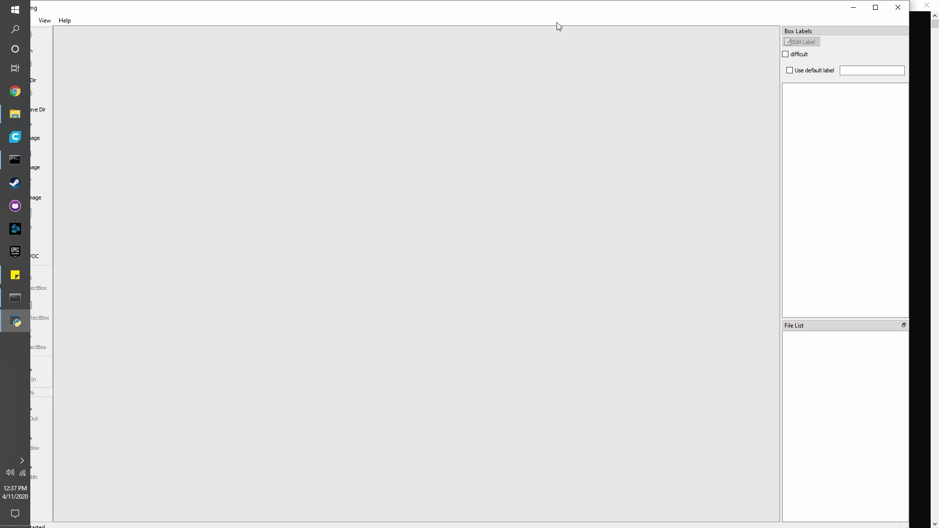
pyautogui.click(876, 6)
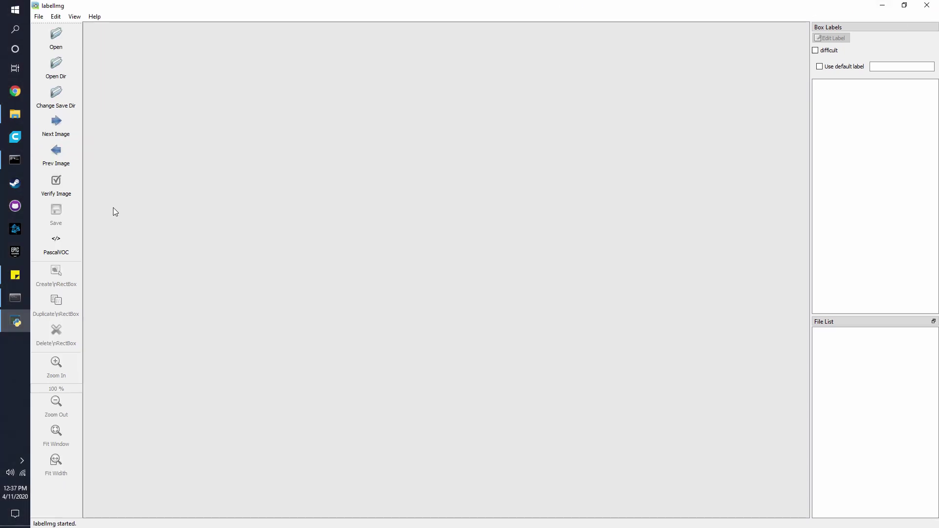
# Open object_detection's images\train folder to view its paired JPG and XML files.
pyautogui.click(15, 114)
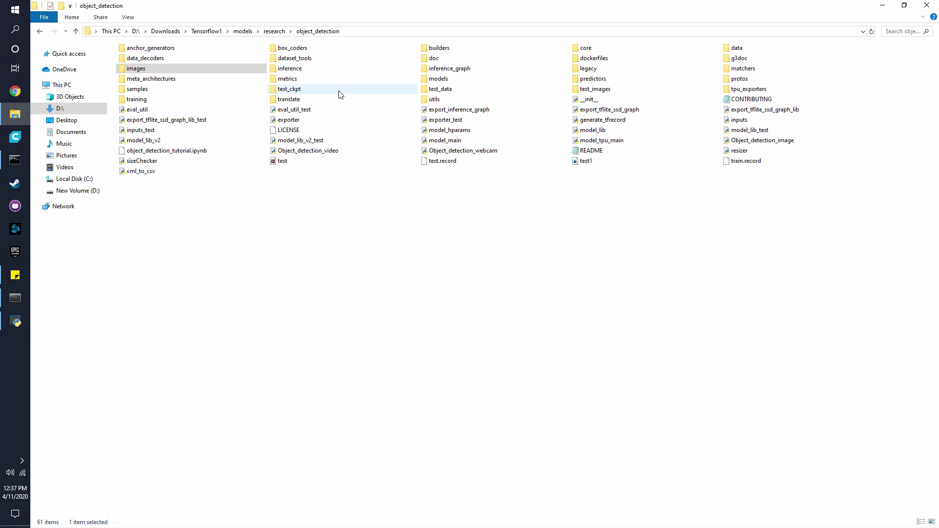
pyautogui.click(173, 71)
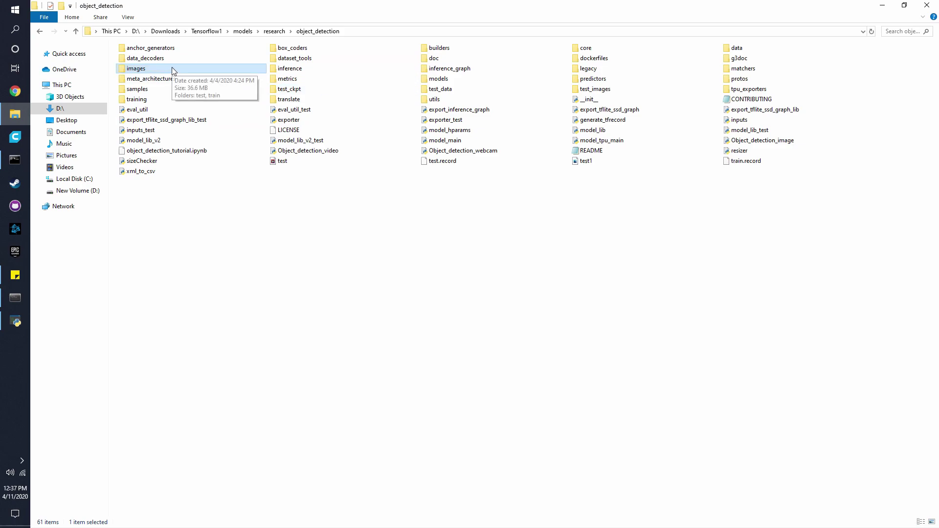
pyautogui.doubleClick(174, 71)
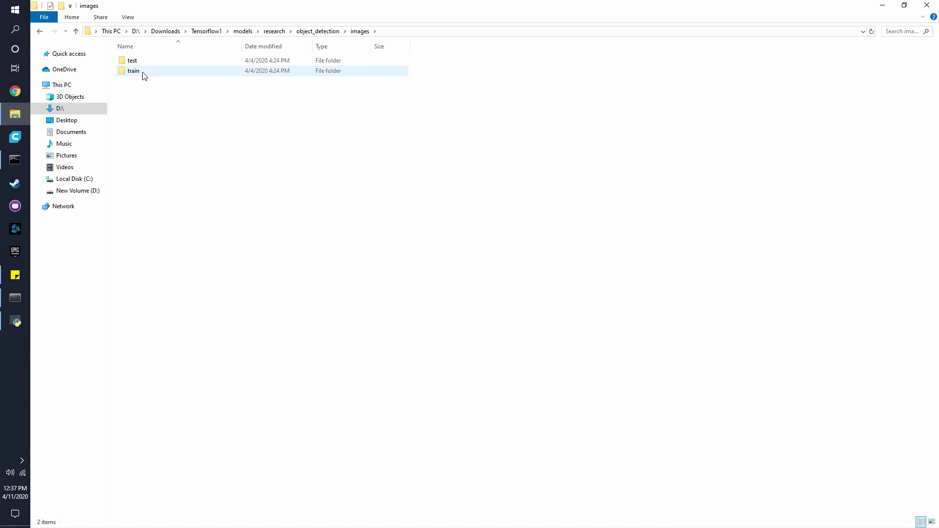
pyautogui.doubleClick(143, 74)
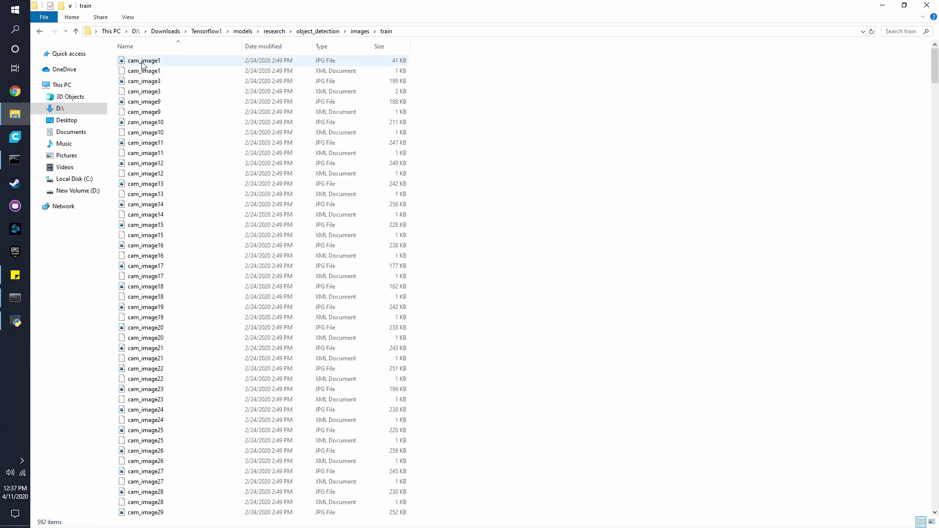
pyautogui.scroll(-10, 147, 151)
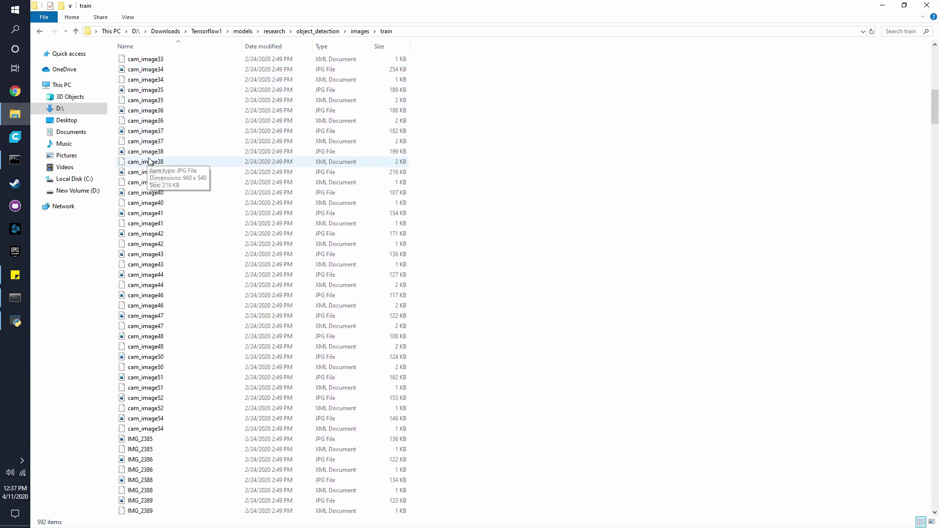
pyautogui.scroll(-16, 150, 162)
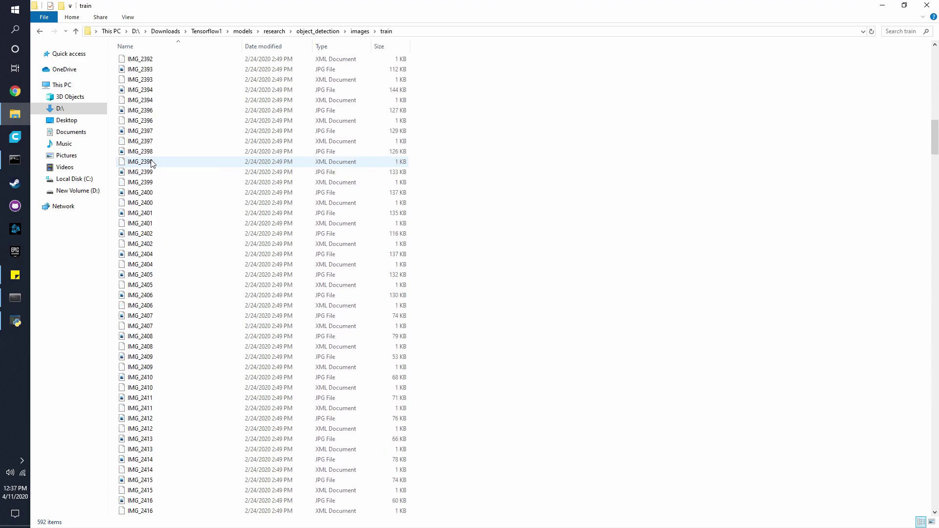
pyautogui.scroll(2, 150, 163)
pyautogui.scroll(6, 150, 160)
pyautogui.scroll(8, 150, 158)
pyautogui.scroll(10, 151, 156)
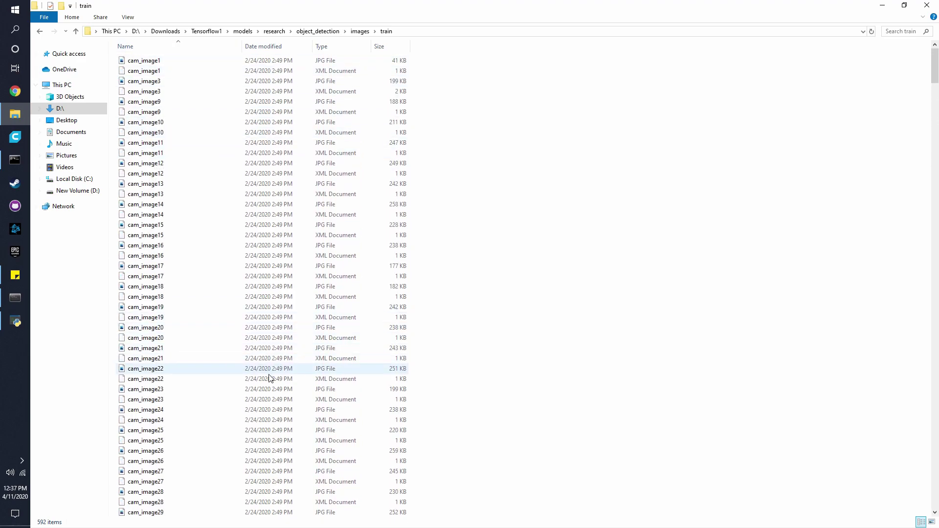
pyautogui.moveTo(70, 133)
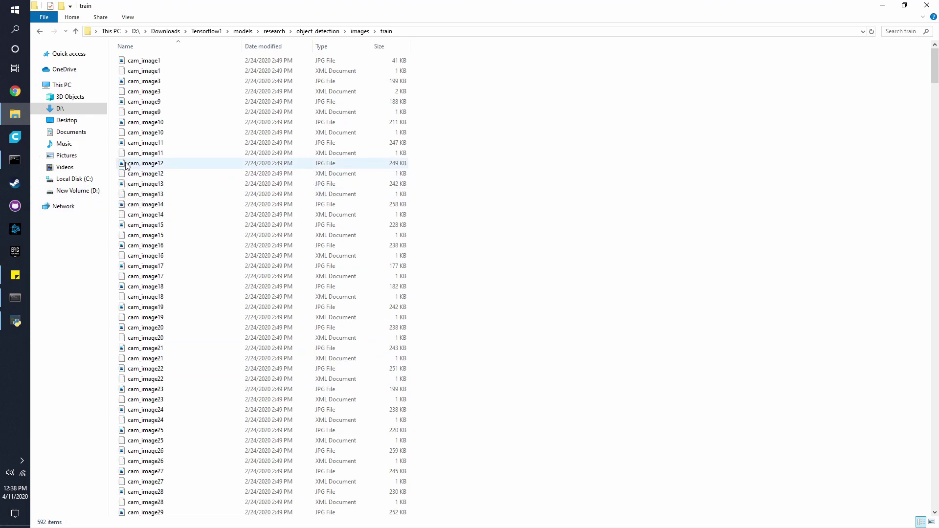
# Set labelImg's save directory to D:\Downloads\Tensorflow1\models\research\object_detection\images\train.
pyautogui.click(40, 32)
pyautogui.click(17, 324)
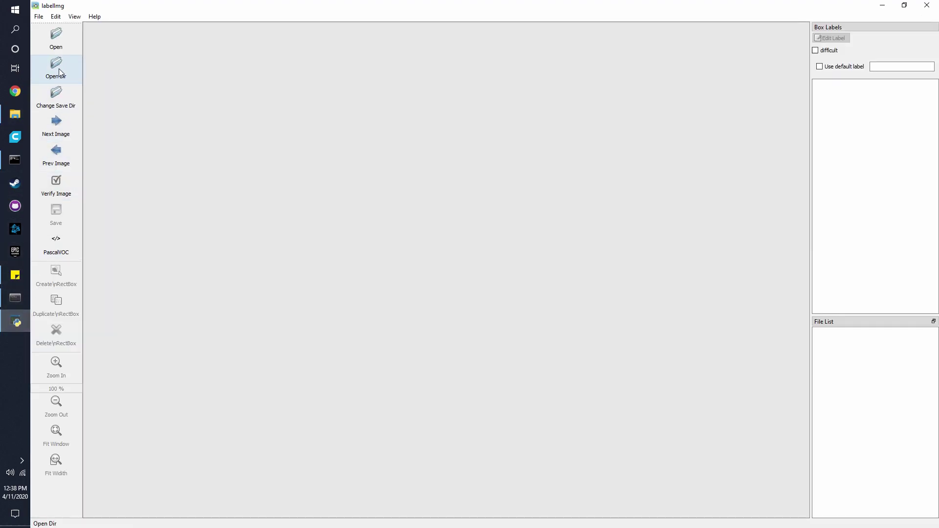
pyautogui.click(65, 97)
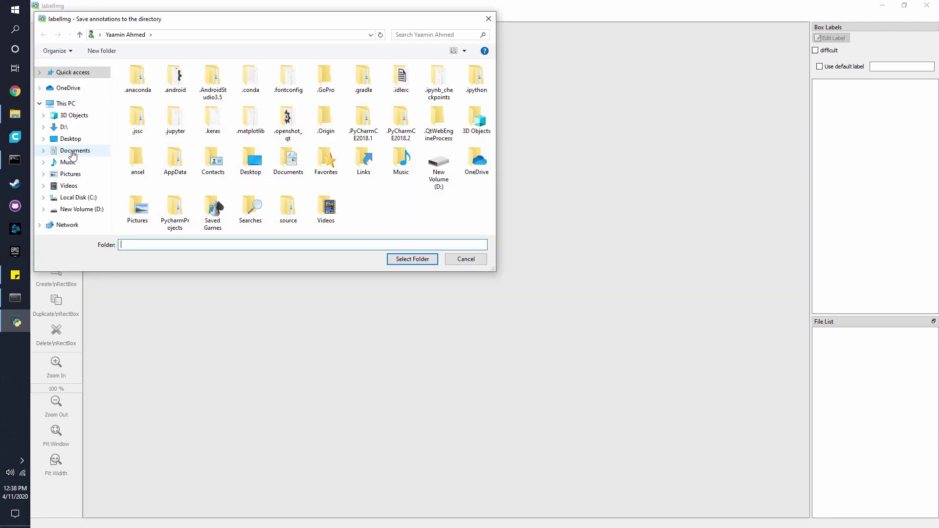
pyautogui.click(63, 127)
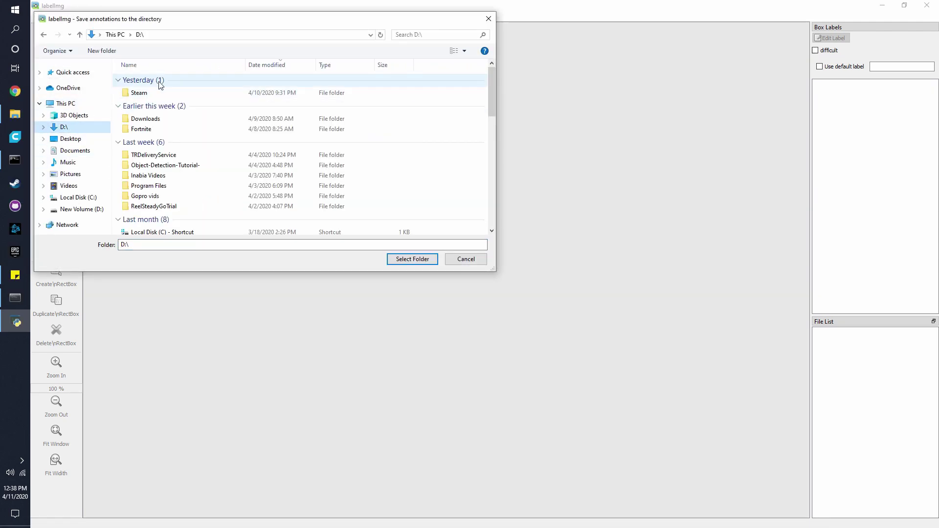
pyautogui.doubleClick(149, 122)
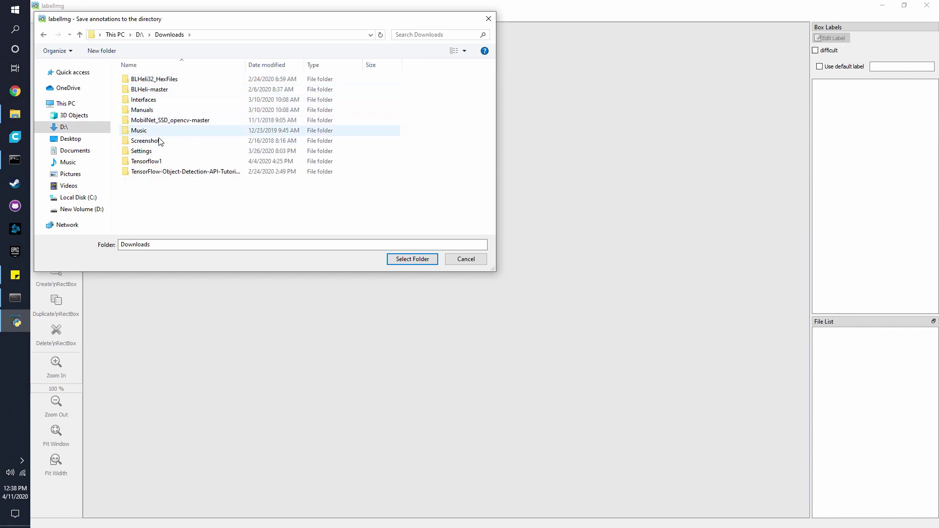
pyautogui.doubleClick(147, 162)
pyautogui.doubleClick(138, 79)
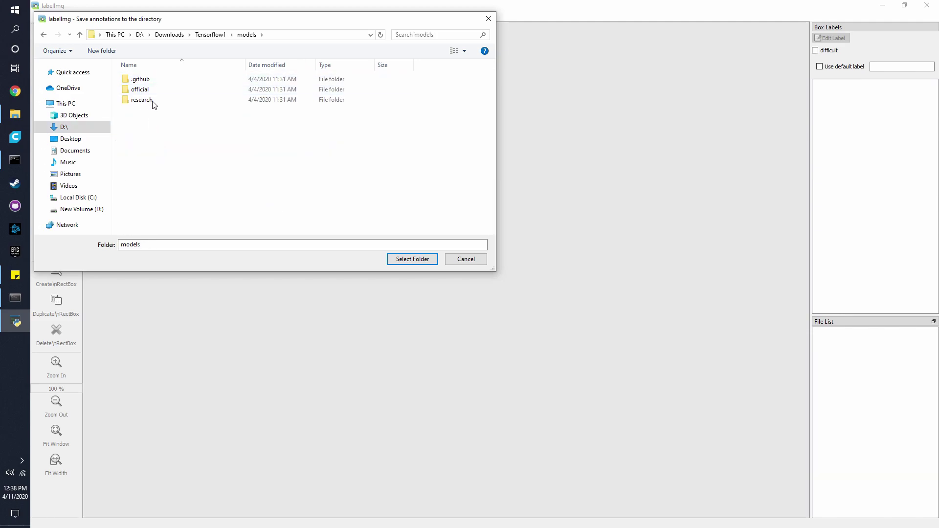
pyautogui.doubleClick(142, 99)
pyautogui.scroll(-10, 178, 147)
pyautogui.scroll(-5, 183, 153)
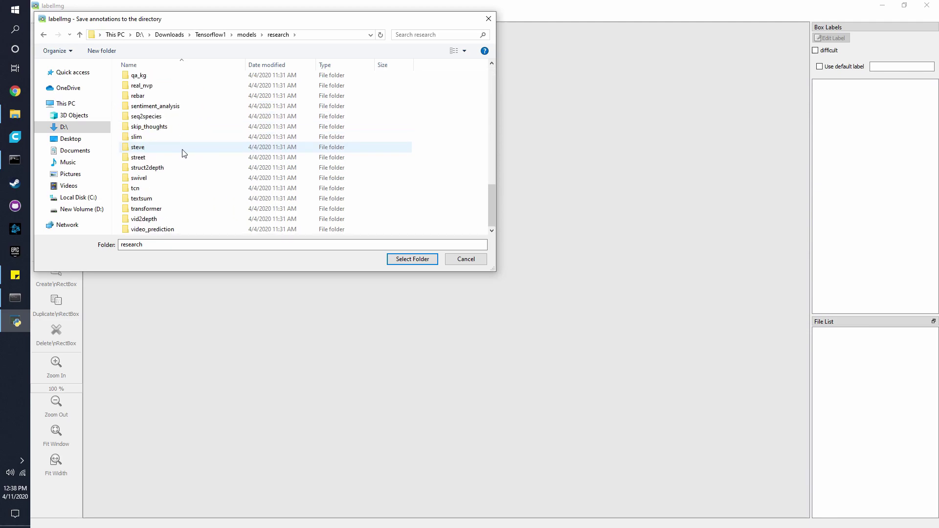
pyautogui.scroll(2, 158, 135)
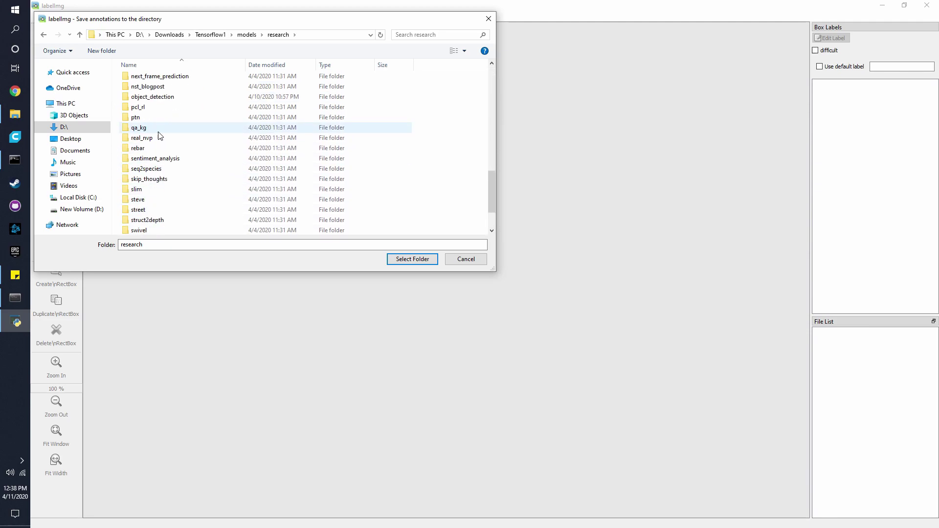
pyautogui.doubleClick(152, 96)
pyautogui.scroll(-3, 164, 174)
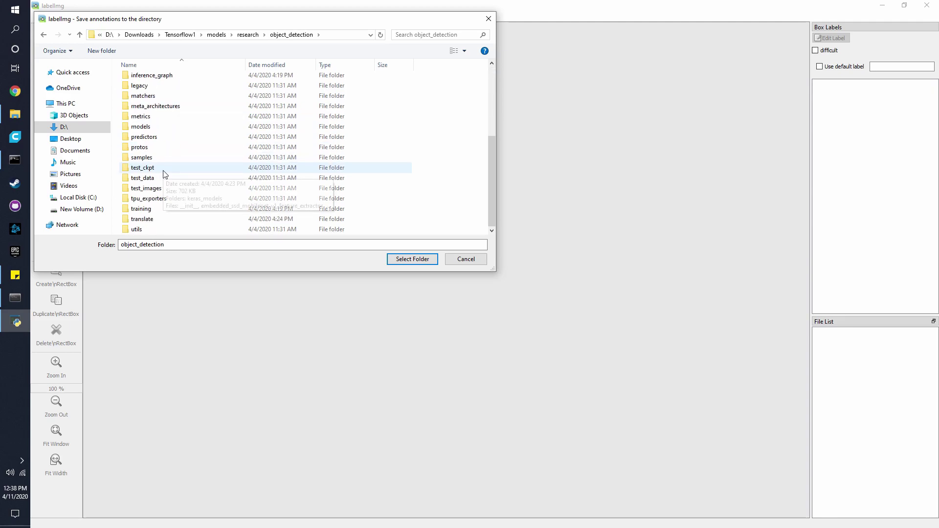
pyautogui.scroll(1, 161, 229)
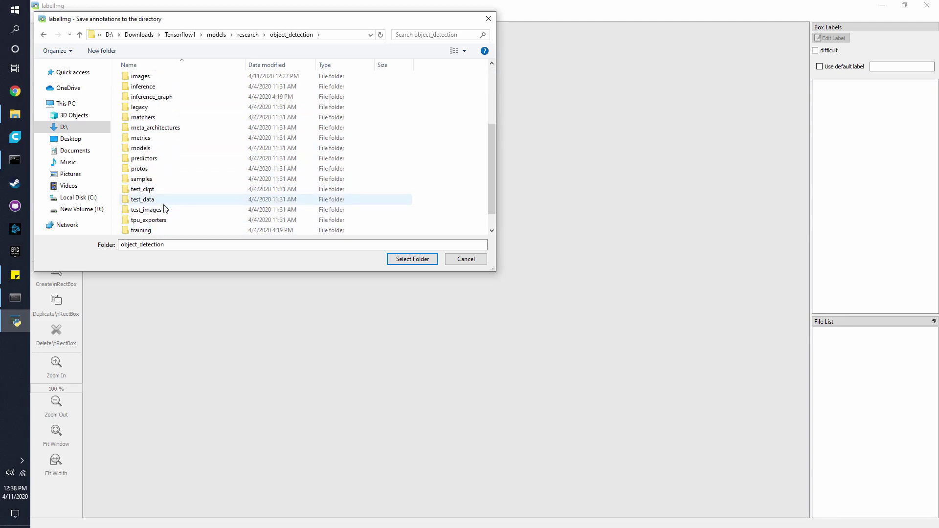
pyautogui.scroll(2, 168, 139)
pyautogui.scroll(2, 166, 133)
pyautogui.moveTo(140, 100)
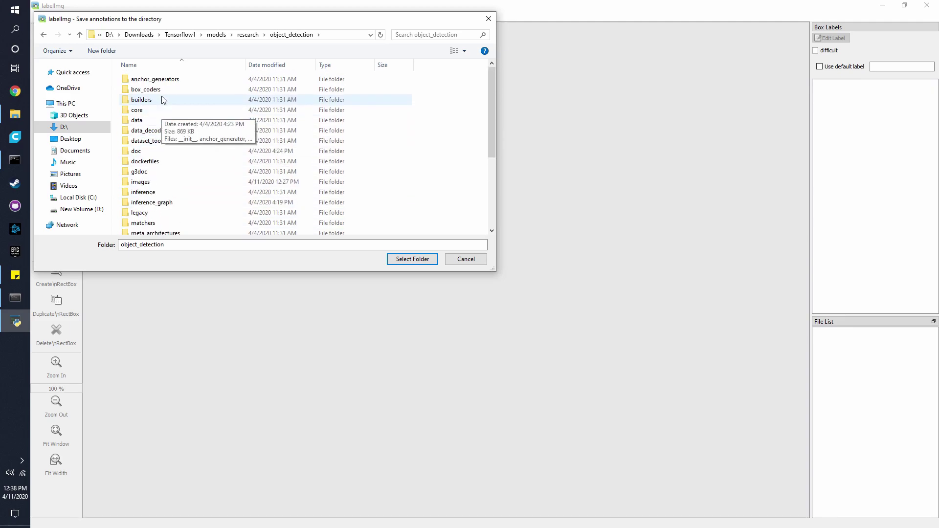
pyautogui.doubleClick(161, 182)
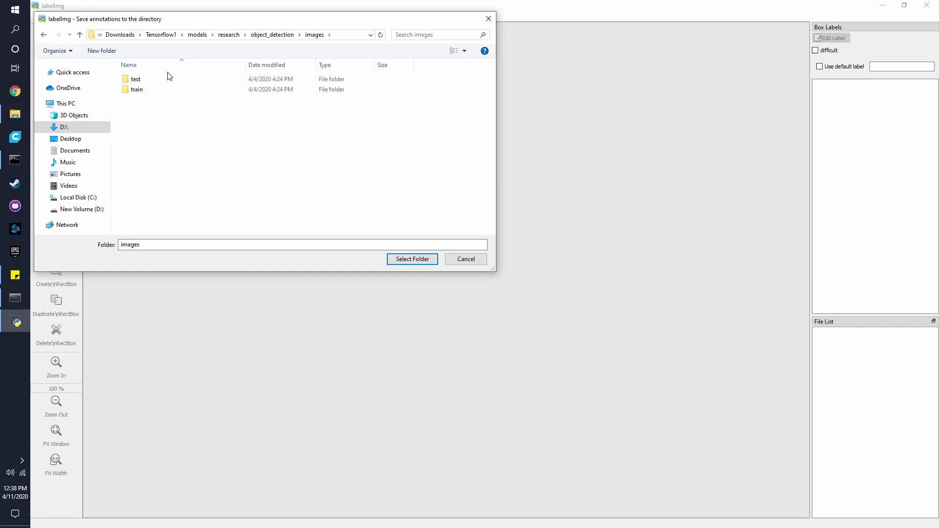
pyautogui.click(133, 93)
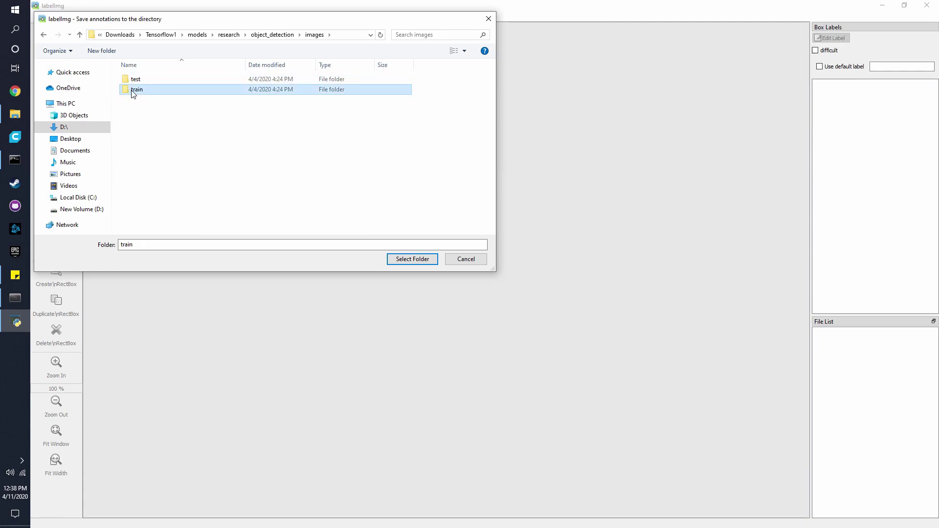
pyautogui.click(417, 259)
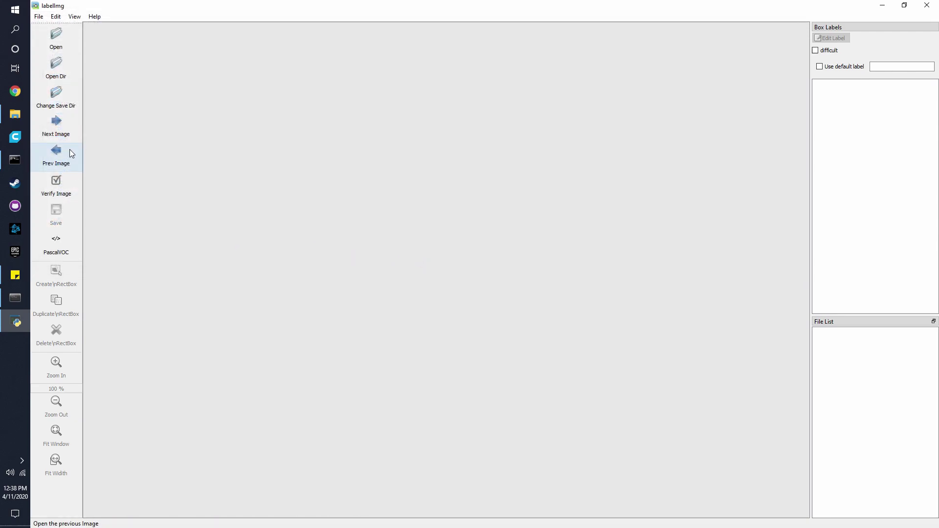
# Open D:\Downloads\Tensorflow1\...\object_detection\images\train as the image directory, loading cam_image1.
pyautogui.click(51, 70)
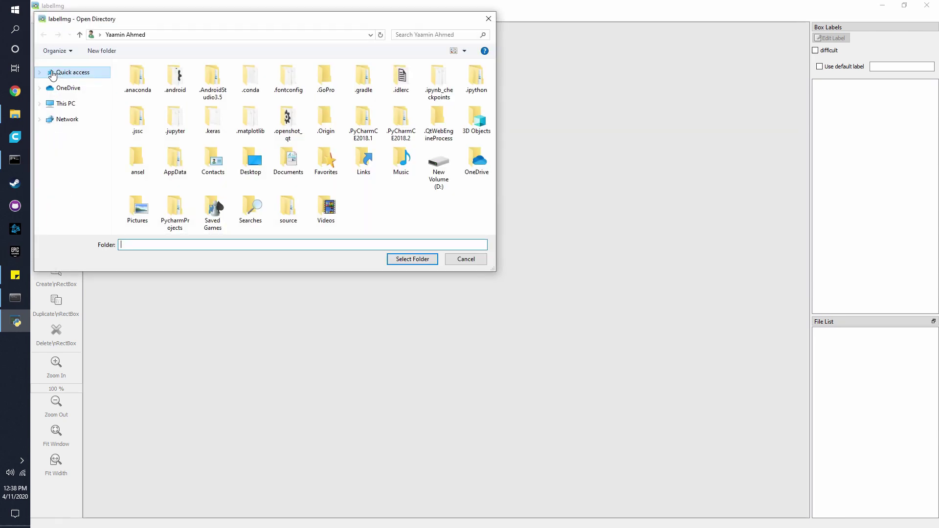
pyautogui.click(65, 128)
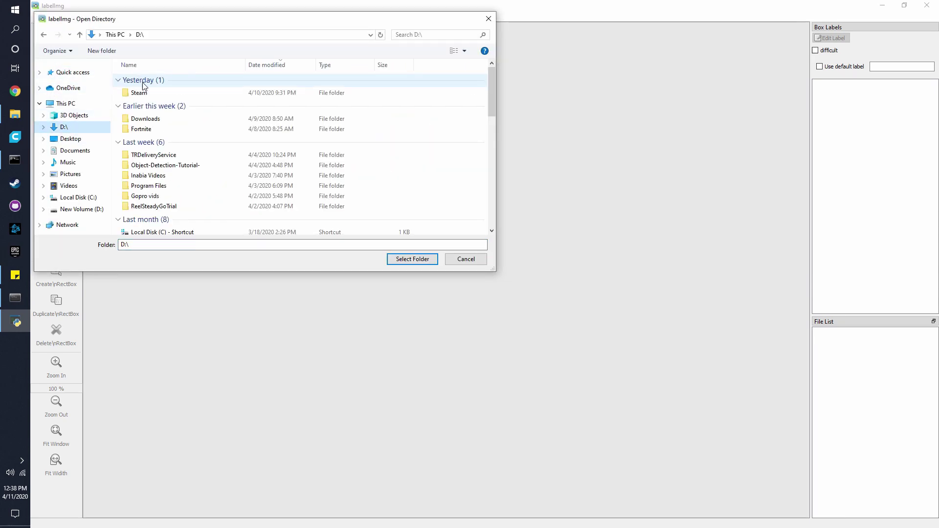
pyautogui.doubleClick(153, 122)
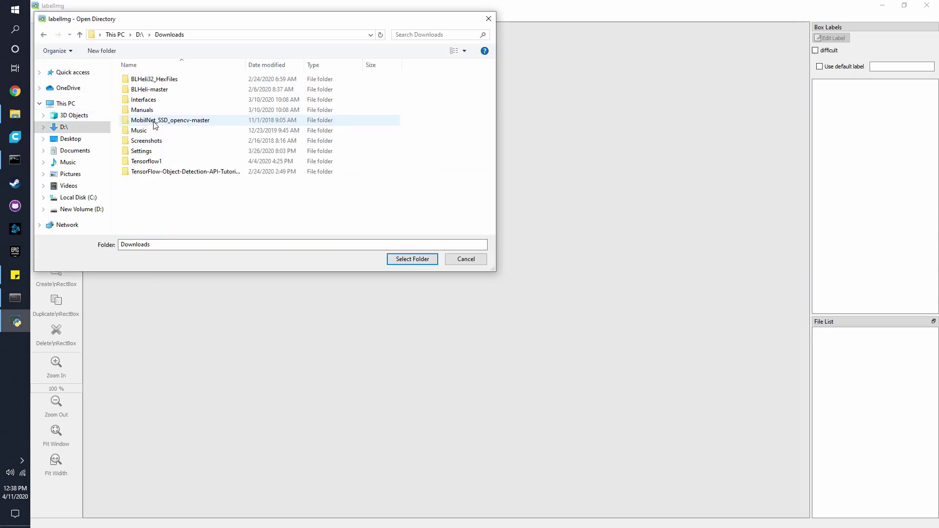
pyautogui.doubleClick(160, 162)
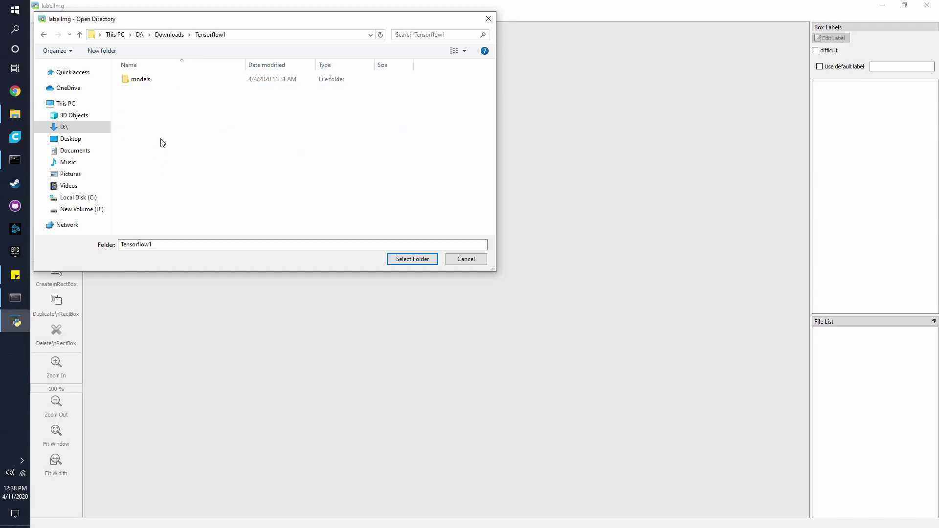
pyautogui.doubleClick(150, 81)
pyautogui.doubleClick(147, 101)
pyautogui.scroll(-8, 151, 130)
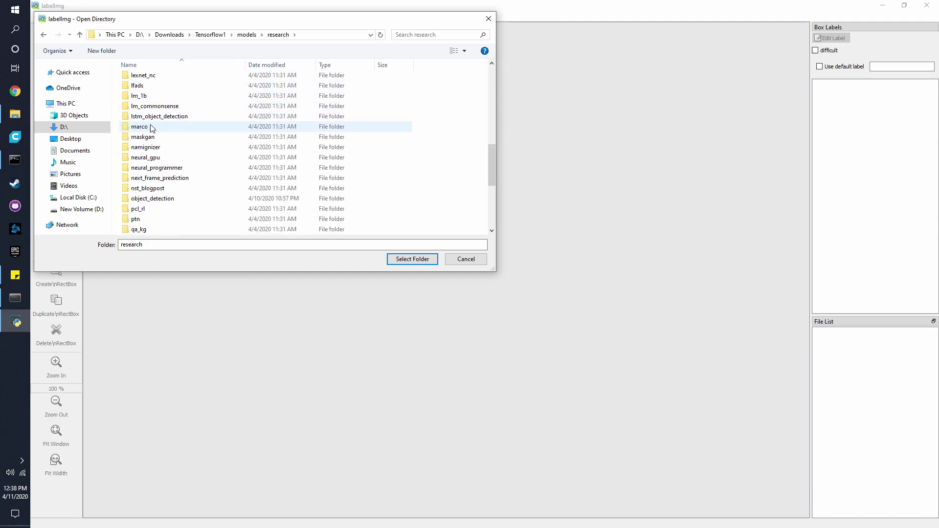
pyautogui.scroll(6, 157, 130)
pyautogui.scroll(2, 159, 121)
pyautogui.scroll(-4, 171, 173)
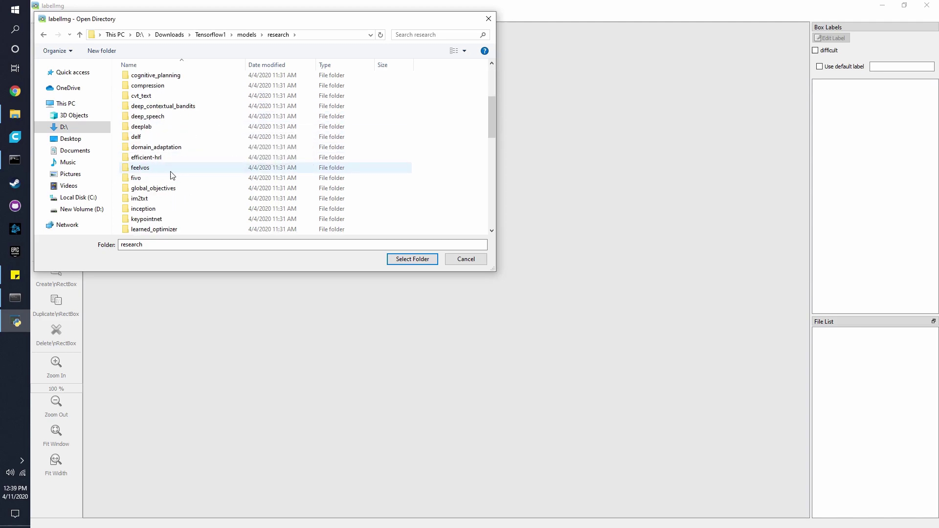
pyautogui.scroll(-3, 172, 176)
pyautogui.scroll(-6, 166, 110)
pyautogui.scroll(3, 160, 121)
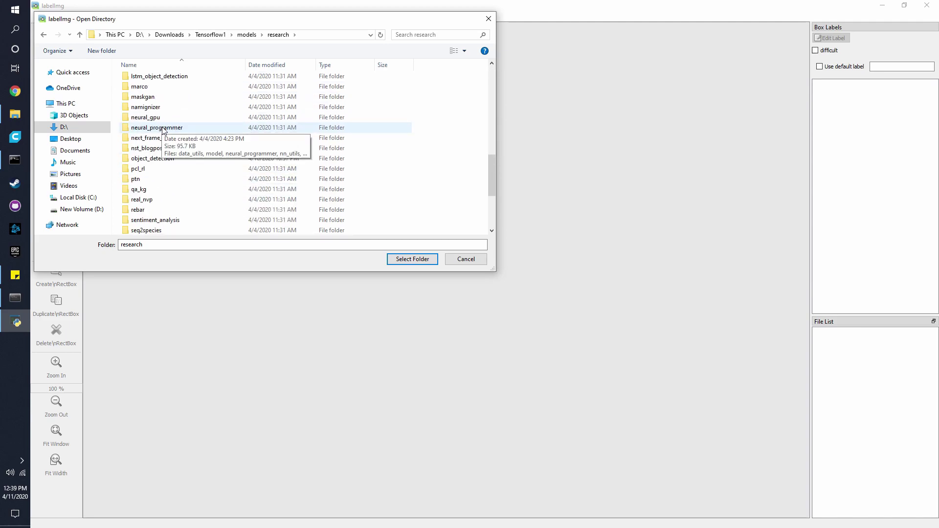
pyautogui.doubleClick(175, 159)
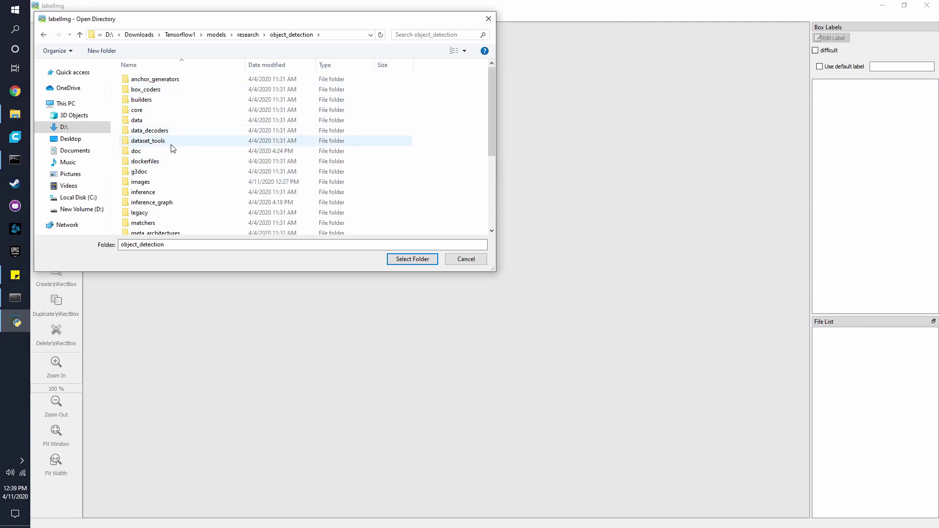
pyautogui.scroll(-4, 172, 149)
pyautogui.scroll(4, 173, 152)
pyautogui.scroll(-1, 172, 153)
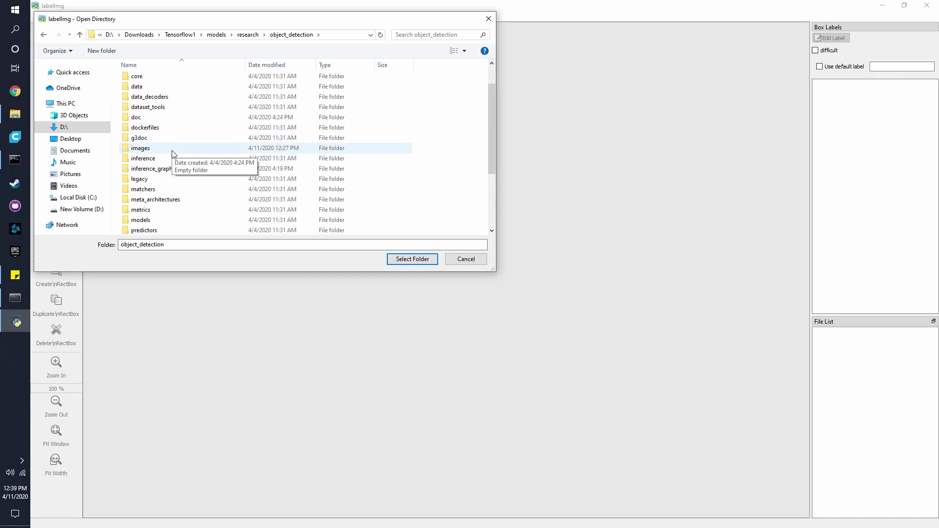
pyautogui.doubleClick(153, 149)
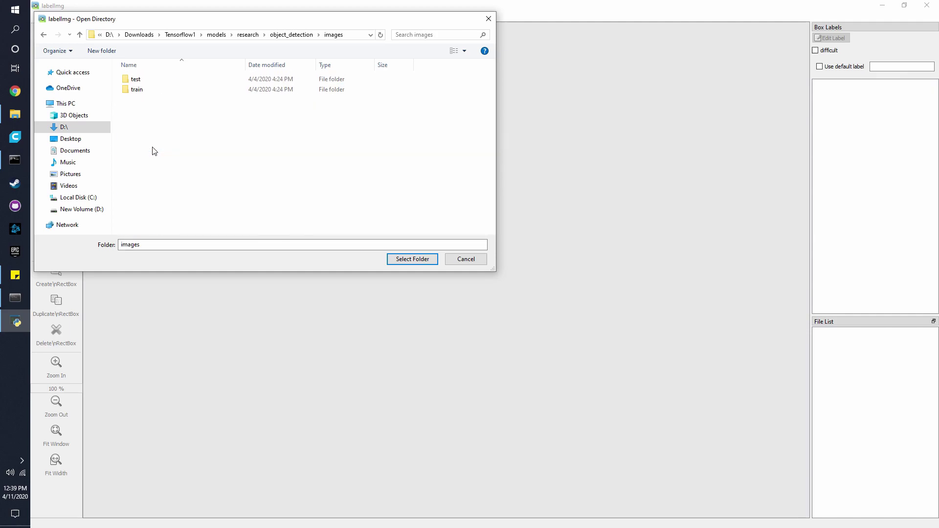
pyautogui.click(172, 90)
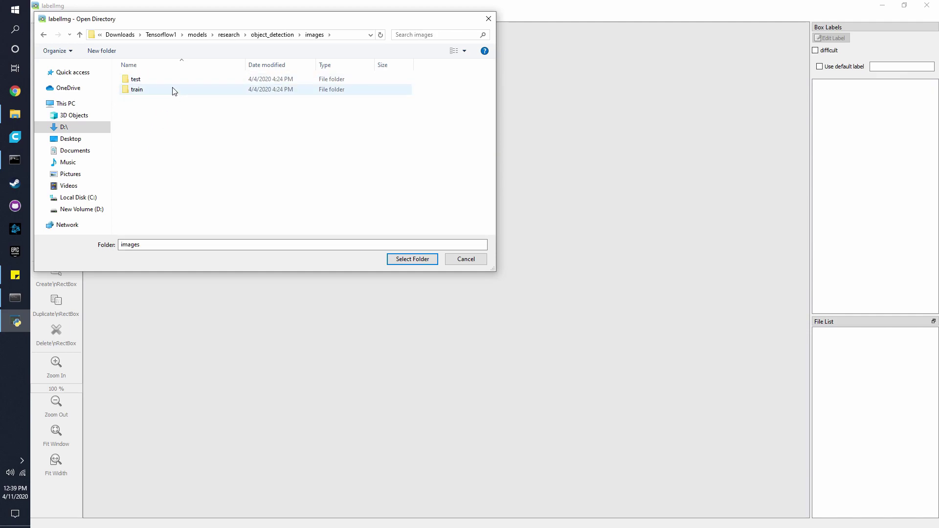
pyautogui.click(419, 261)
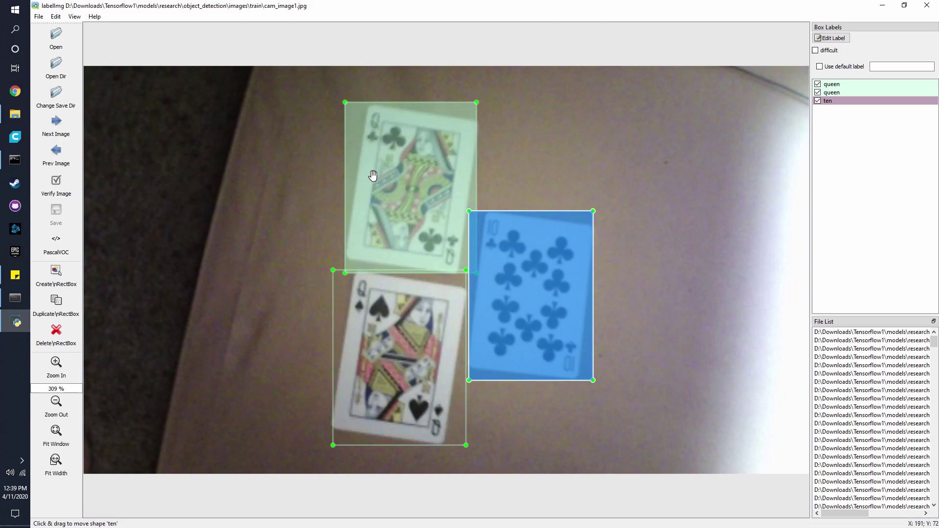
# Delete cam_image1's 'ten' box, redraw it around the ten of clubs as '10', and save.
pyautogui.press('Delete')
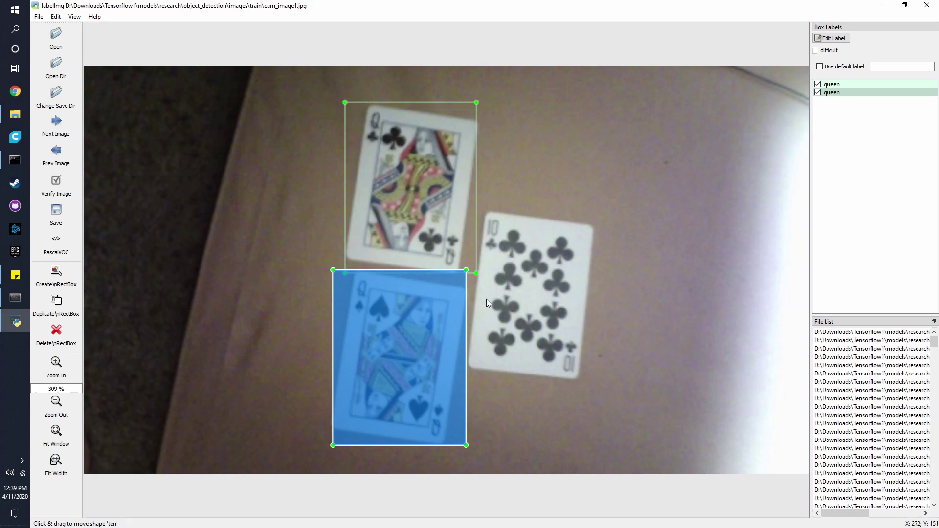
pyautogui.click(53, 280)
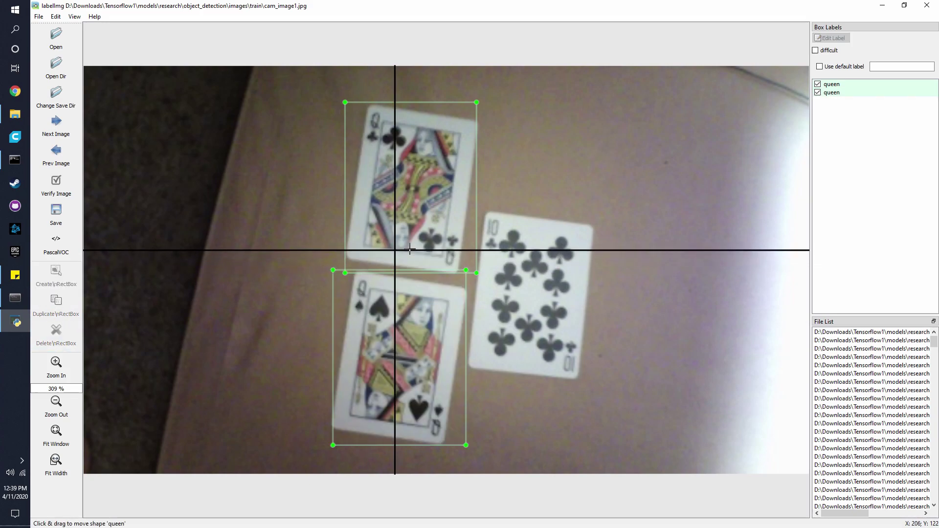
pyautogui.moveTo(483, 213); pyautogui.dragTo(482, 375)
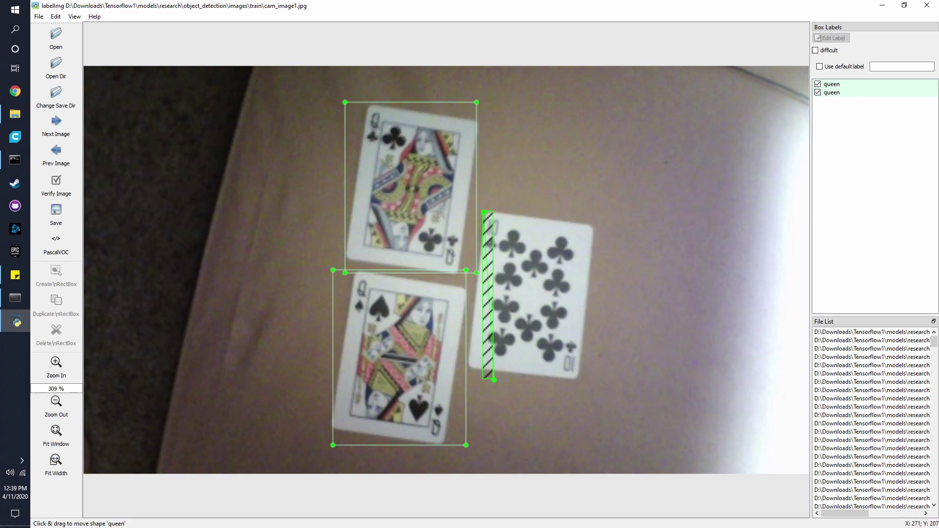
pyautogui.moveTo(495, 380); pyautogui.dragTo(594, 383)
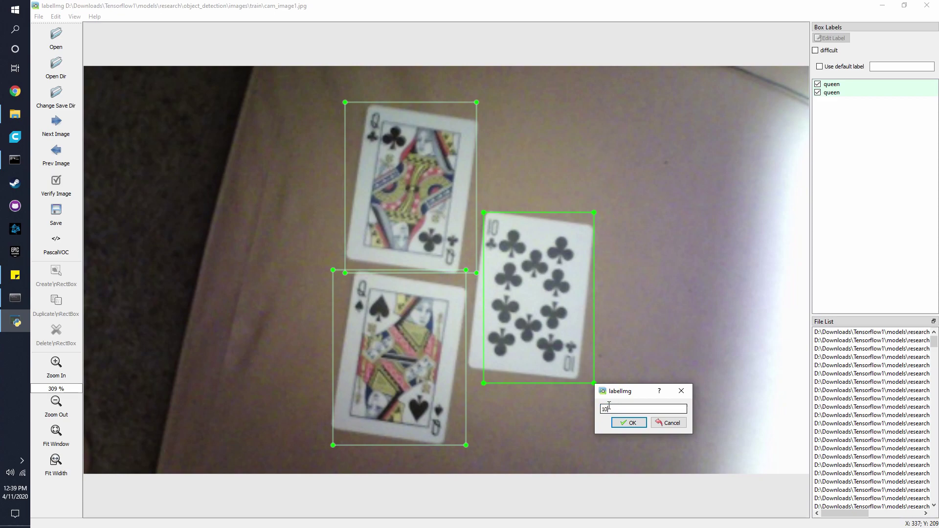
pyautogui.click(627, 423)
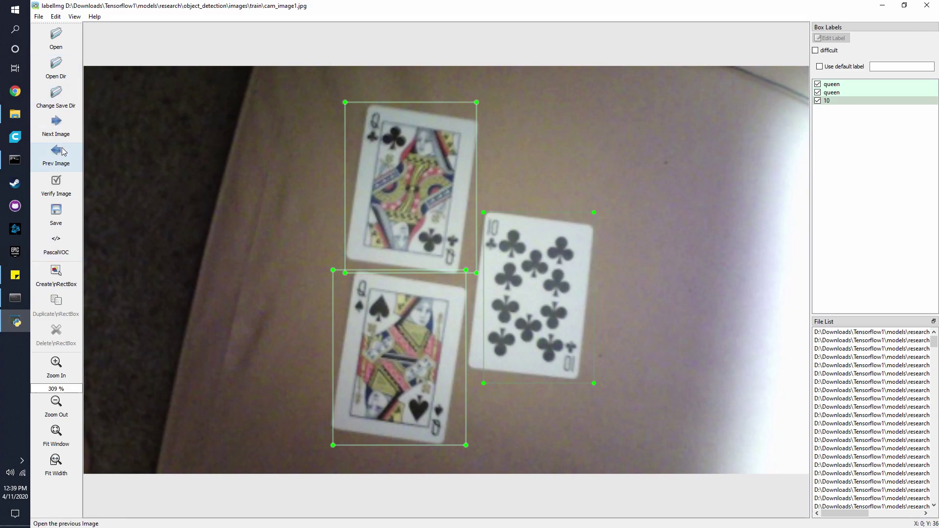
pyautogui.click(62, 218)
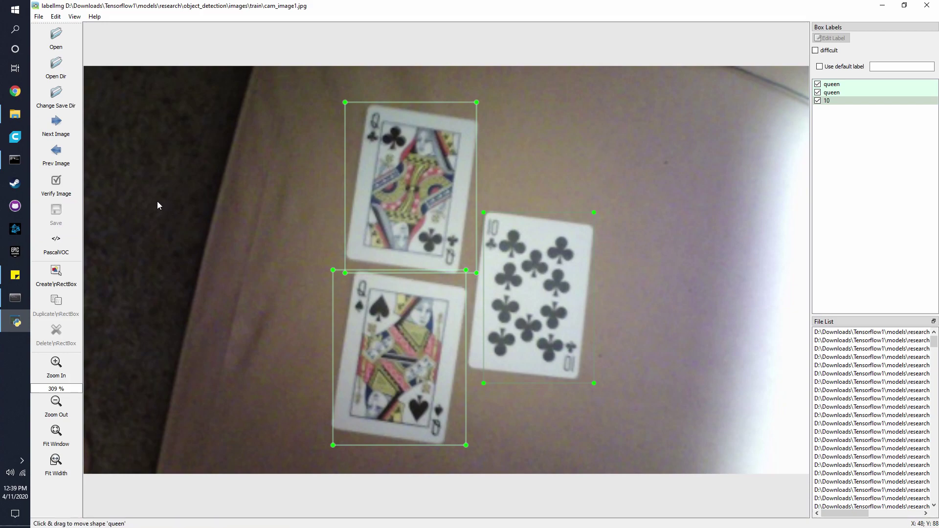
# Preview the next two train images, then go back to cam_image1.
pyautogui.click(59, 128)
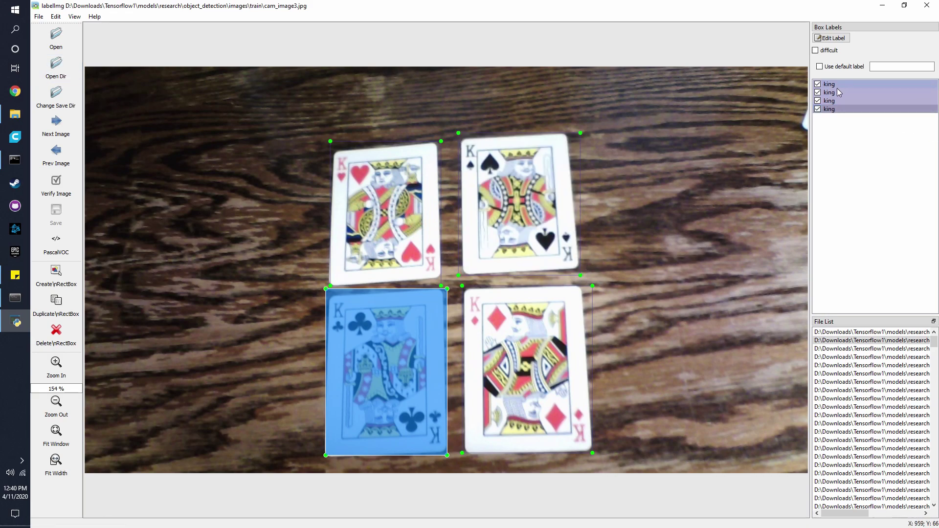
pyautogui.click(57, 130)
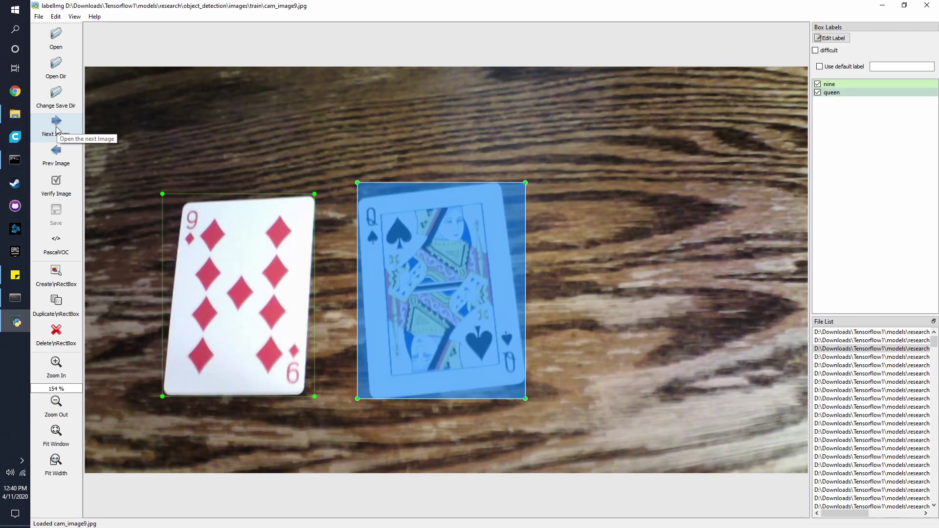
pyautogui.click(57, 165)
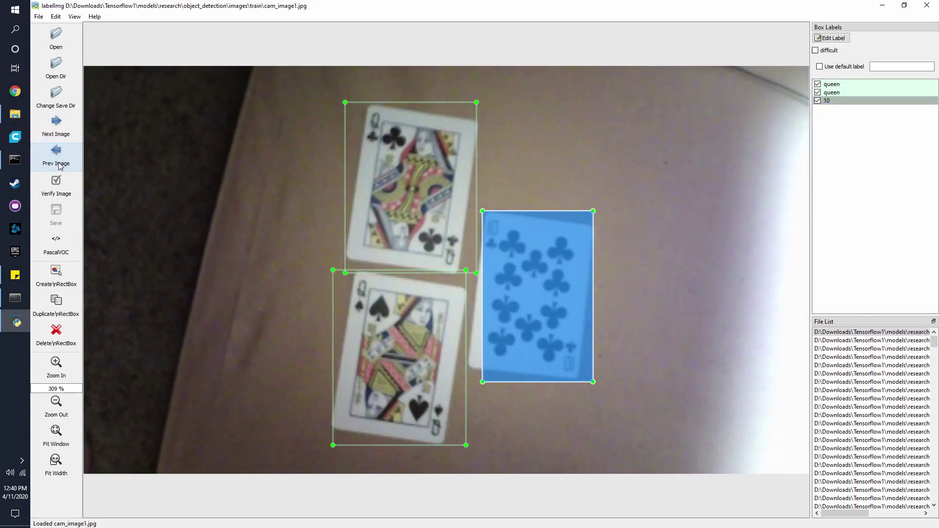
# Replace cam_image1's '10' box with a new ten of clubs box labelled 'ten' and save.
pyautogui.rightClick(528, 296)
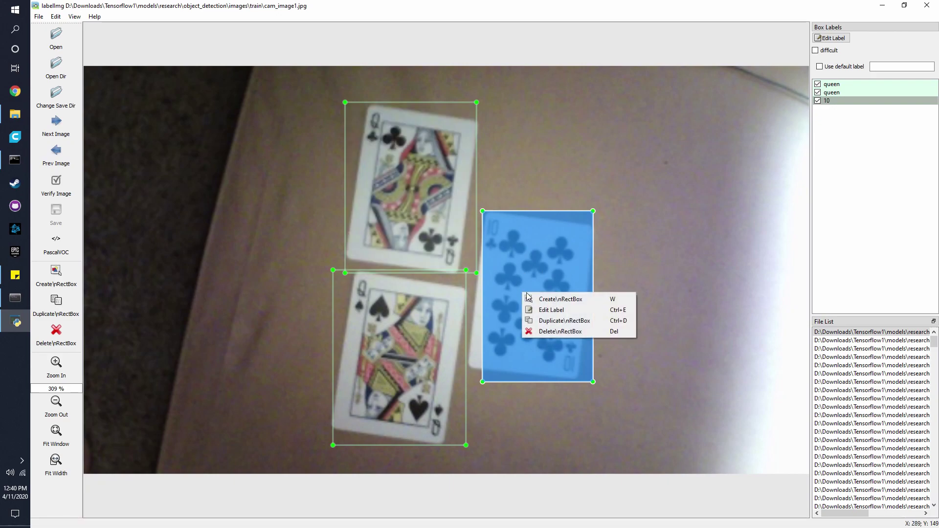
pyautogui.click(561, 332)
pyautogui.click(53, 275)
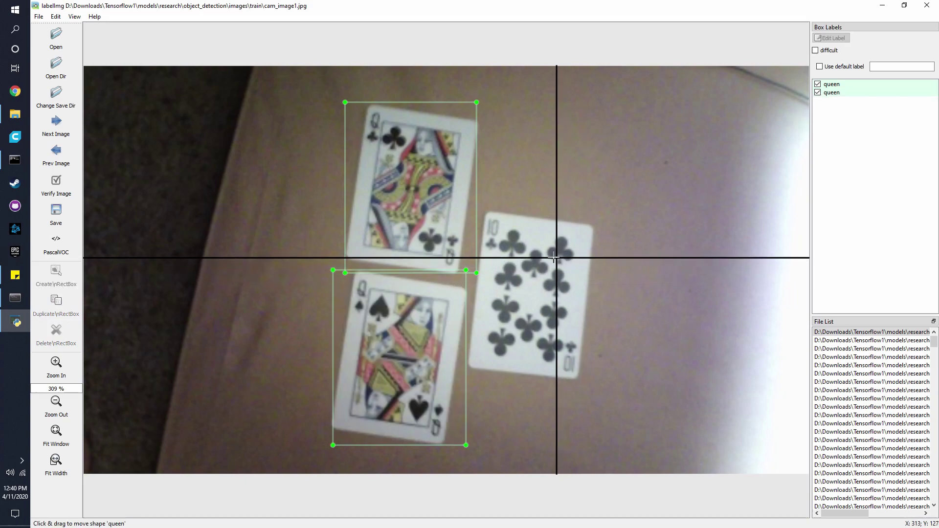
pyautogui.moveTo(481, 213); pyautogui.dragTo(586, 387)
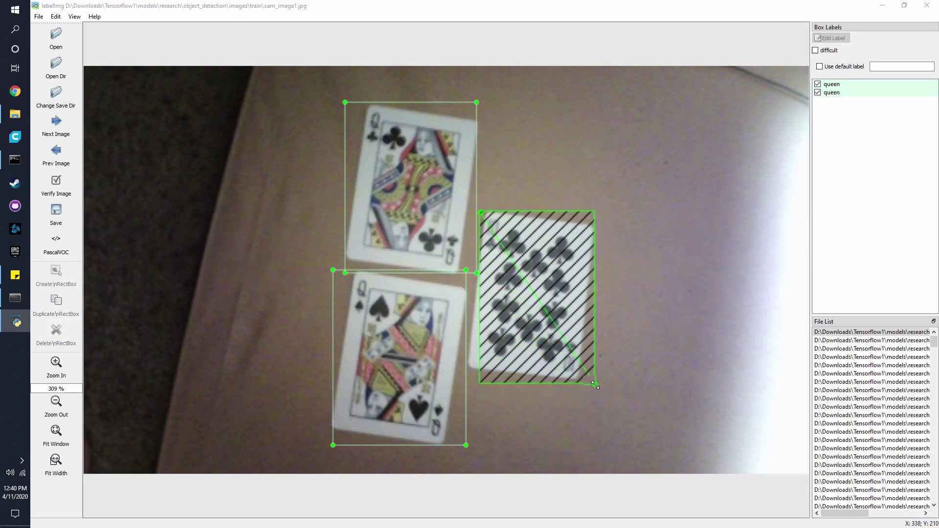
pyautogui.moveTo(586, 387); pyautogui.dragTo(595, 384)
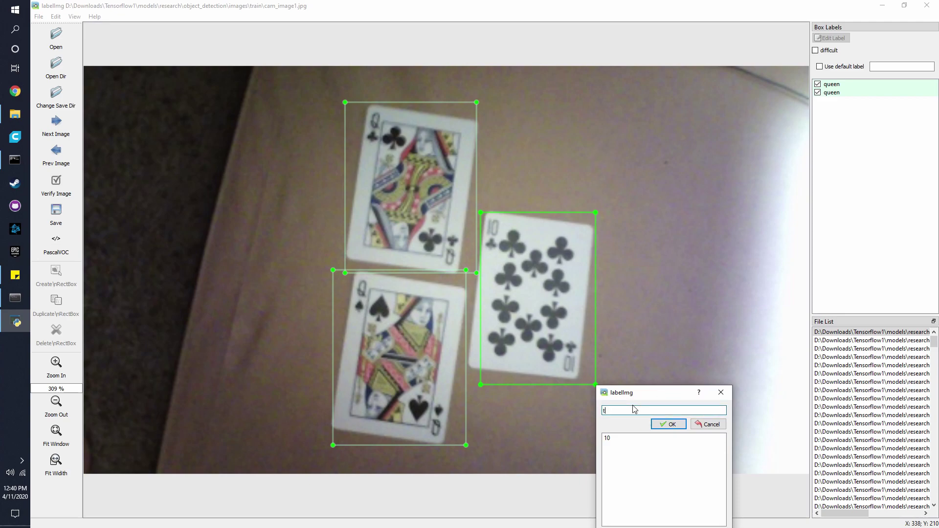
pyautogui.click(669, 424)
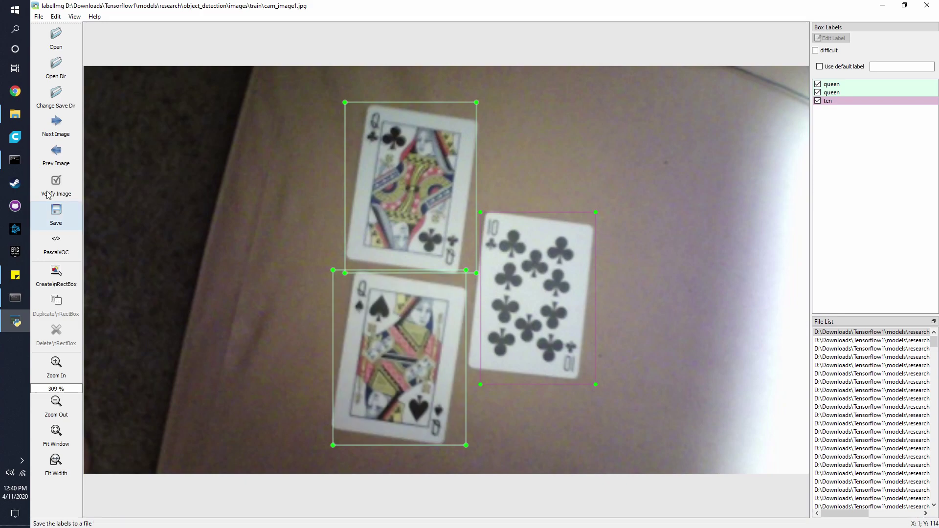
pyautogui.click(47, 212)
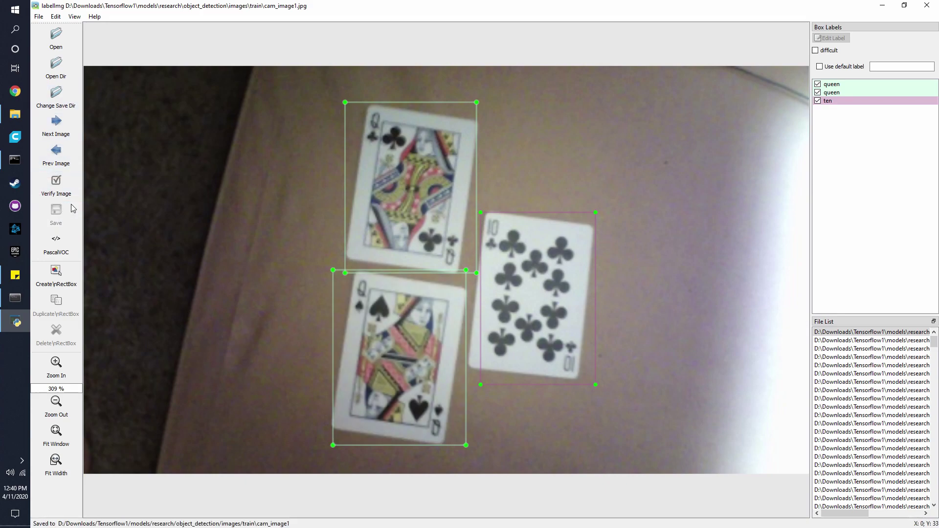
# Review the other annotated train images, return to cam_image1, and switch to File Explorer.
pyautogui.click(62, 123)
pyautogui.click(62, 123)
pyautogui.click(63, 123)
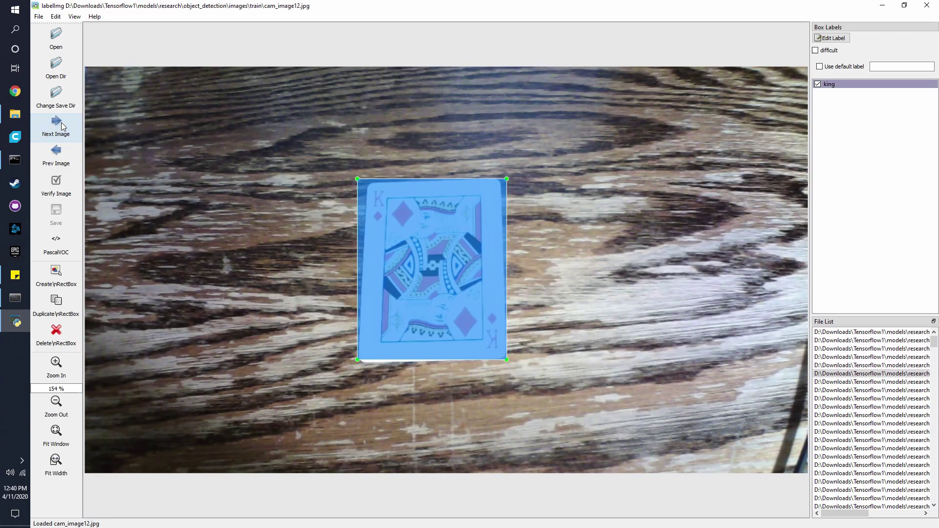
pyautogui.click(61, 122)
pyautogui.click(62, 122)
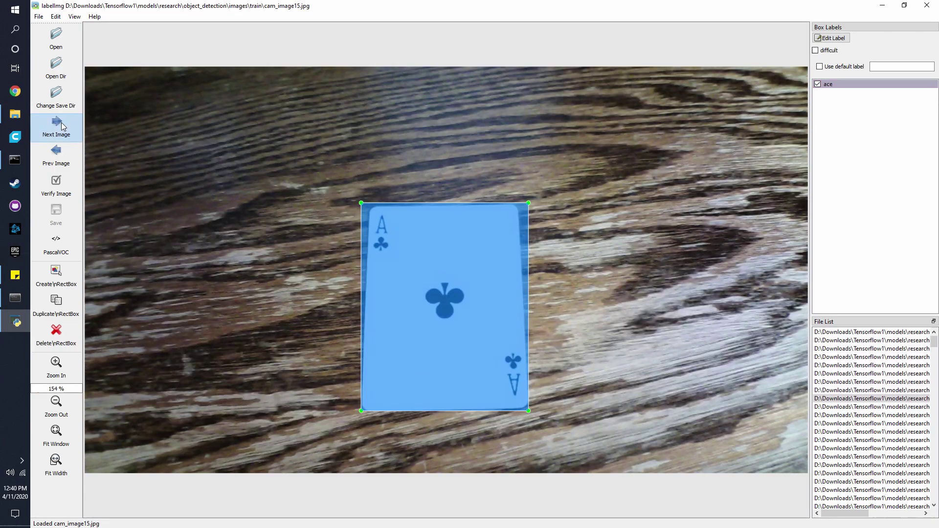
pyautogui.click(60, 122)
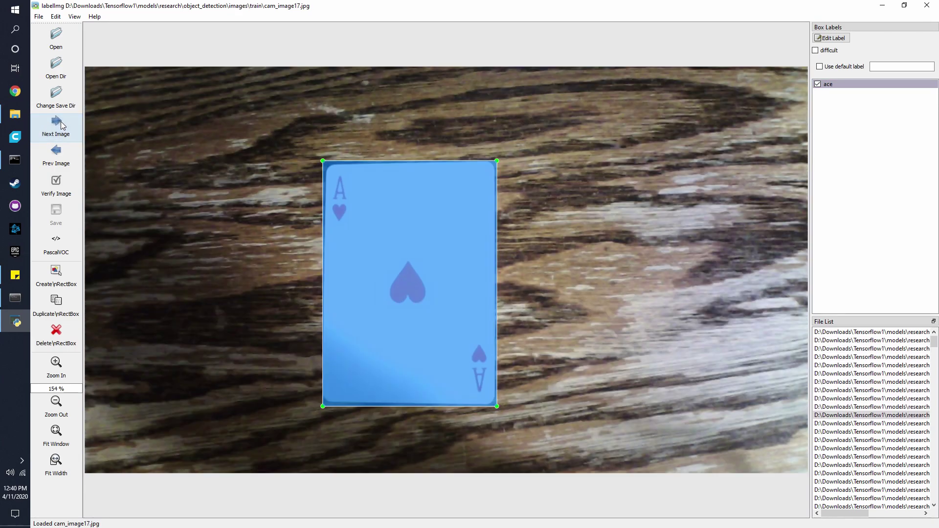
pyautogui.click(56, 151)
pyautogui.click(56, 150)
pyautogui.click(56, 150)
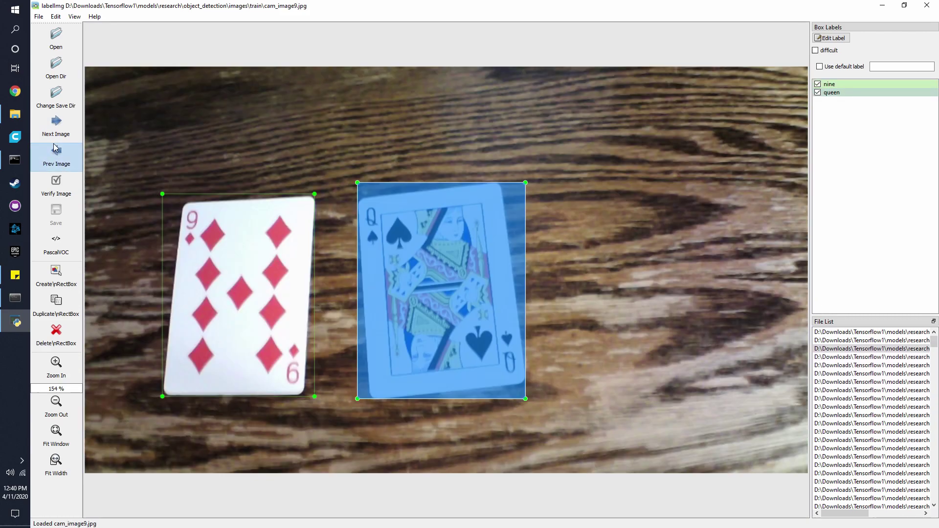
pyautogui.click(58, 154)
pyautogui.click(56, 157)
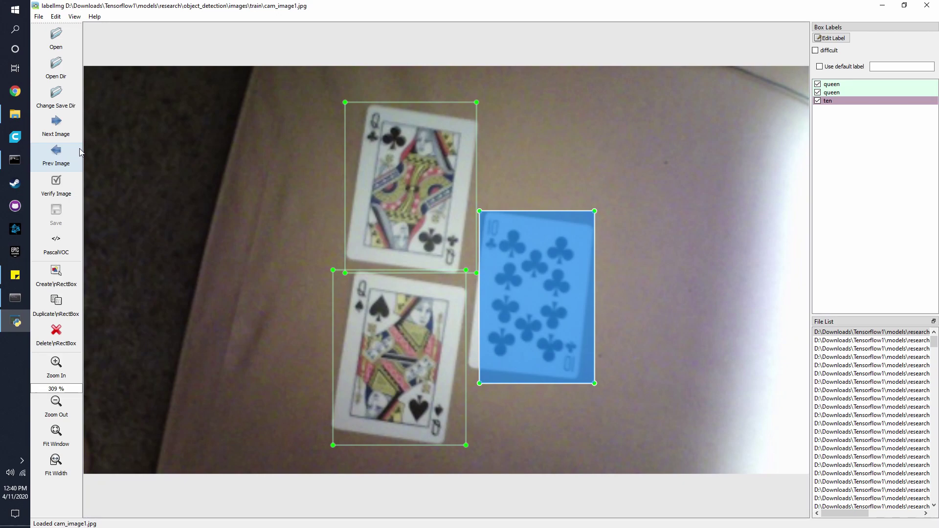
pyautogui.click(13, 115)
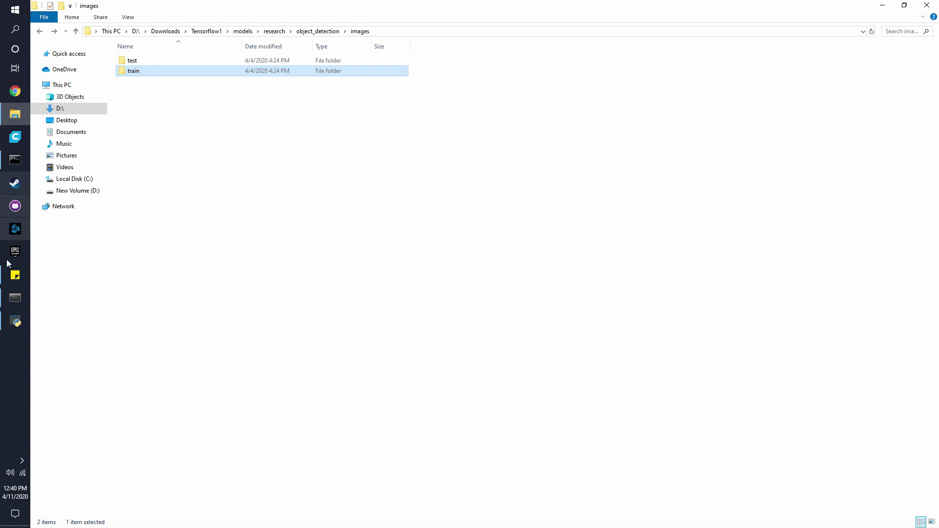
# Copy 'python xml_to_csv.py' from Sticky Notes and run it in Anaconda Prompt.
pyautogui.click(13, 300)
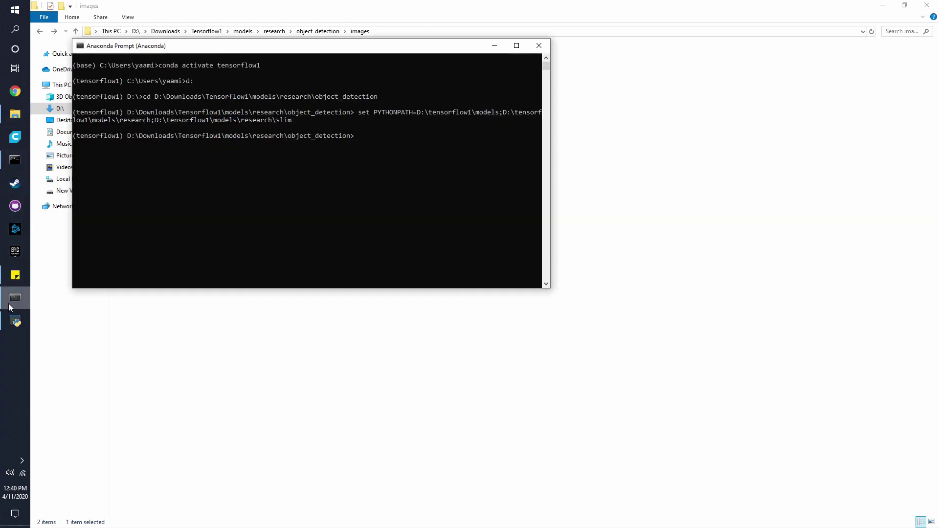
pyautogui.moveTo(16, 159)
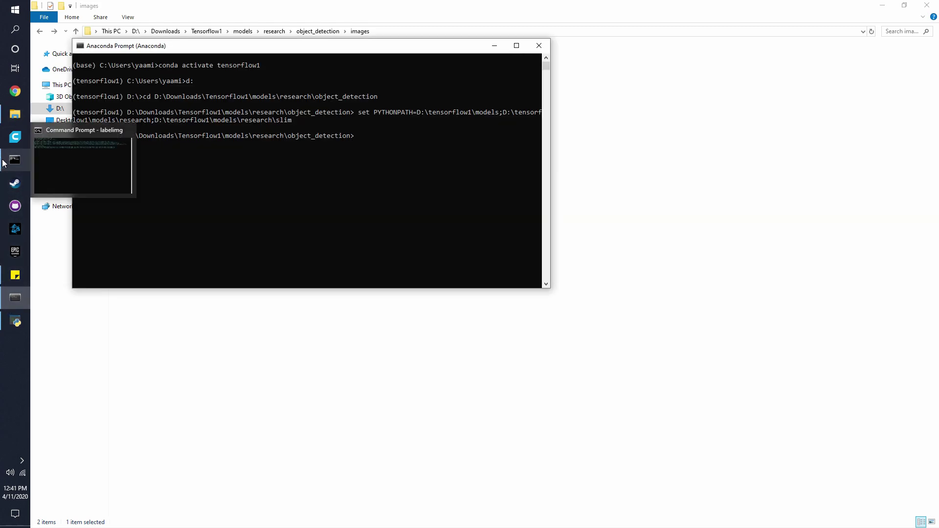
pyautogui.click(12, 276)
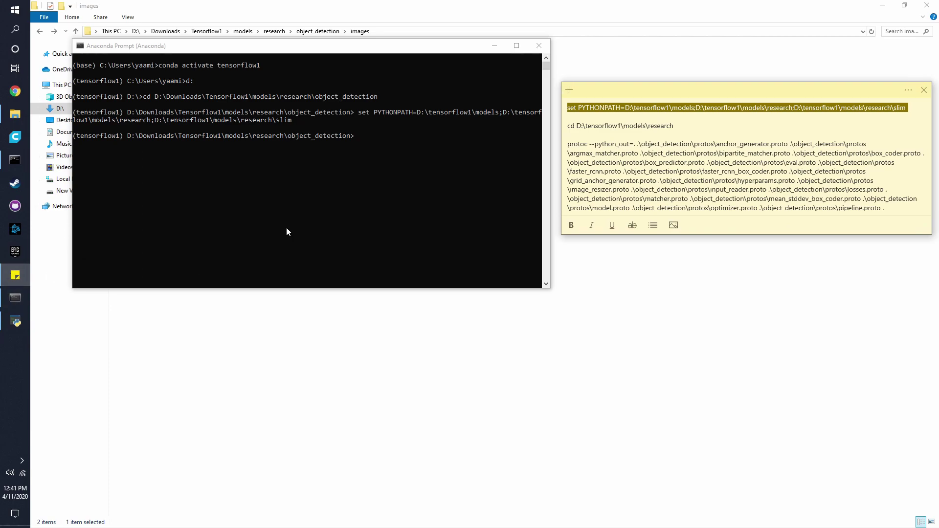
pyautogui.scroll(-10, 822, 150)
pyautogui.scroll(-3, 818, 180)
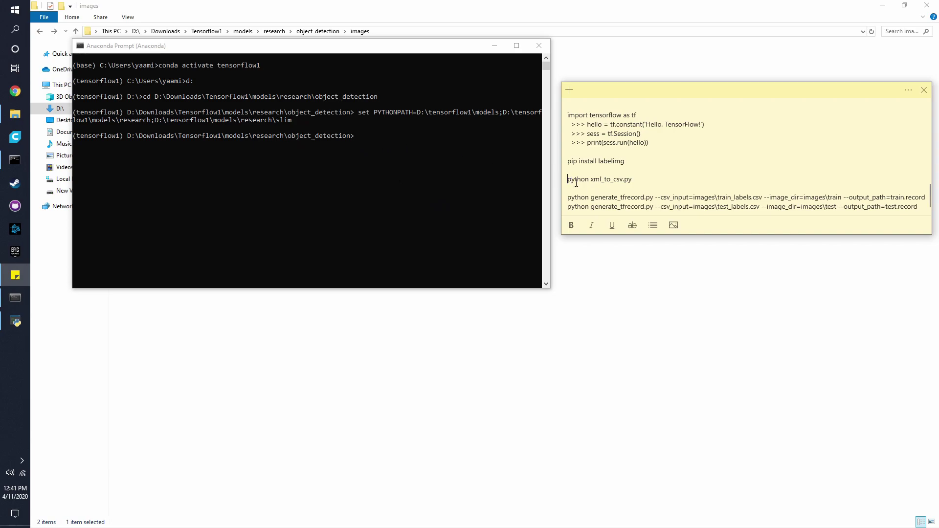
pyautogui.moveTo(576, 184); pyautogui.dragTo(660, 182)
pyautogui.click(661, 182)
pyautogui.moveTo(566, 180); pyautogui.dragTo(634, 179)
pyautogui.hotkey('ctrl', 'c')
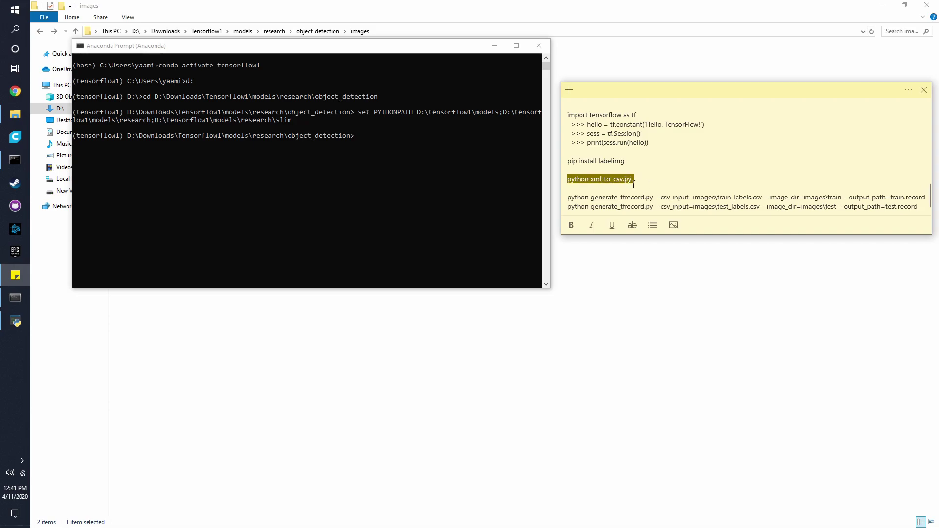
pyautogui.click(378, 135)
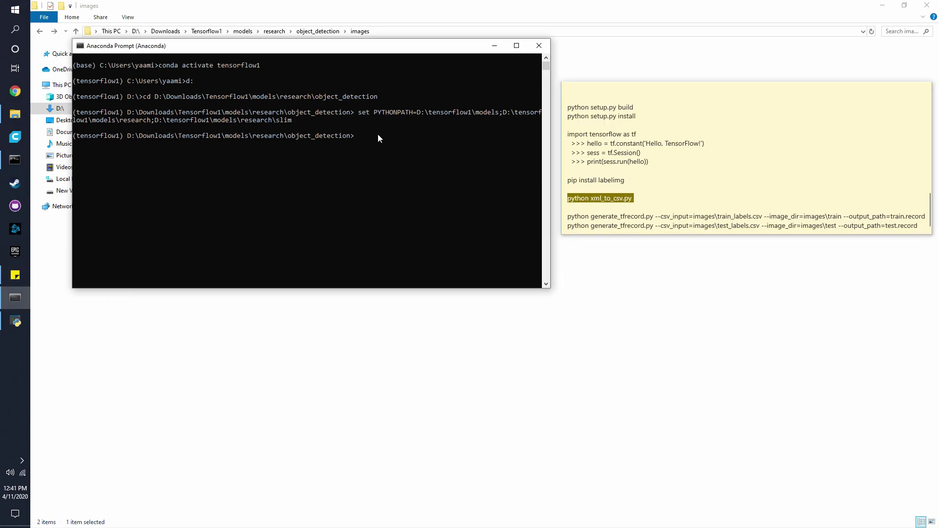
pyautogui.hotkey('ctrl', 'v')
pyautogui.press('Return')
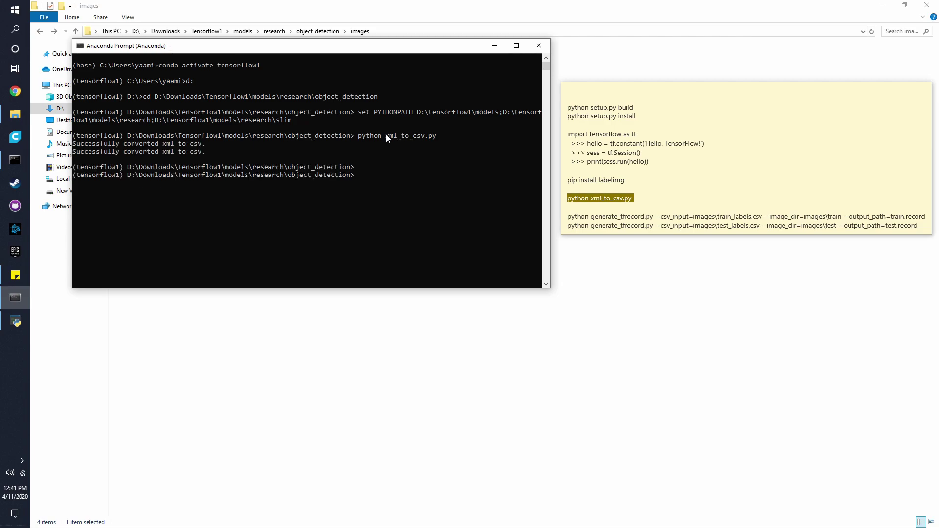
# Open test_labels.csv in Excel to check its columns, then return to labelImg.
pyautogui.click(378, 327)
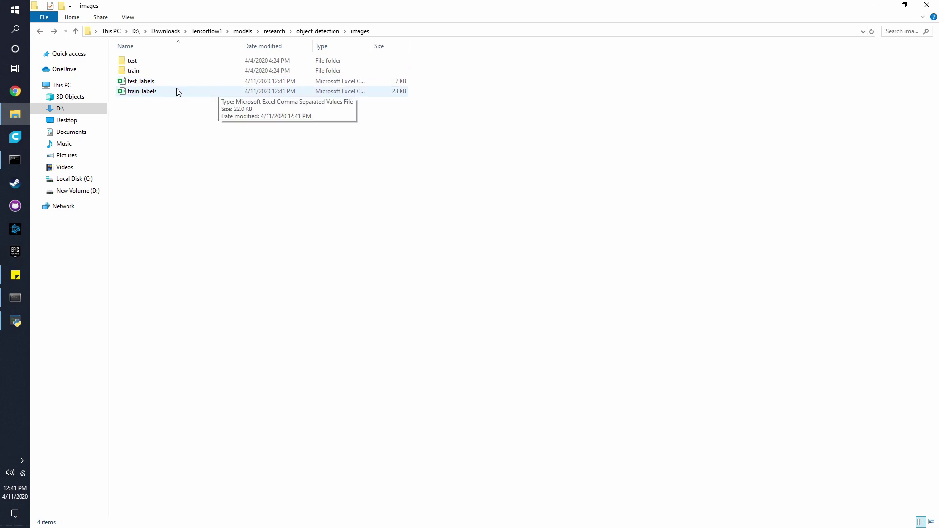
pyautogui.doubleClick(144, 85)
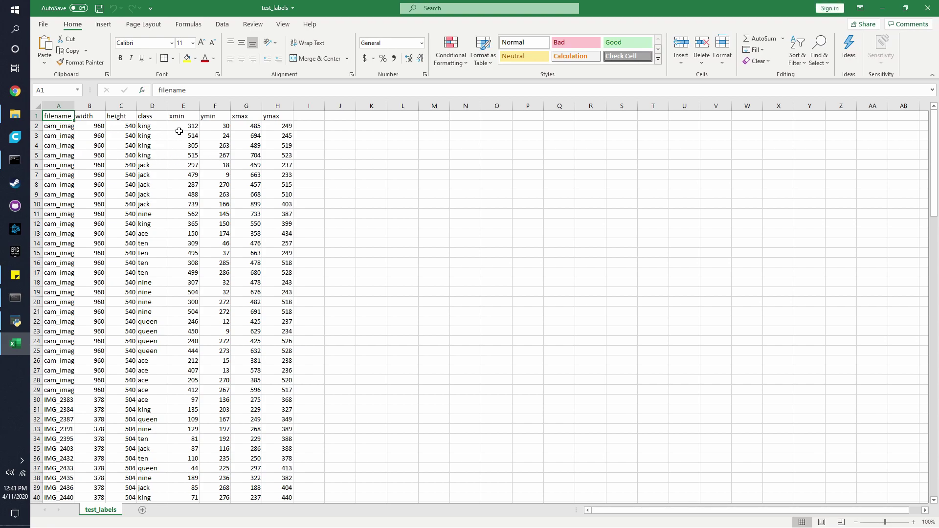
pyautogui.click(14, 321)
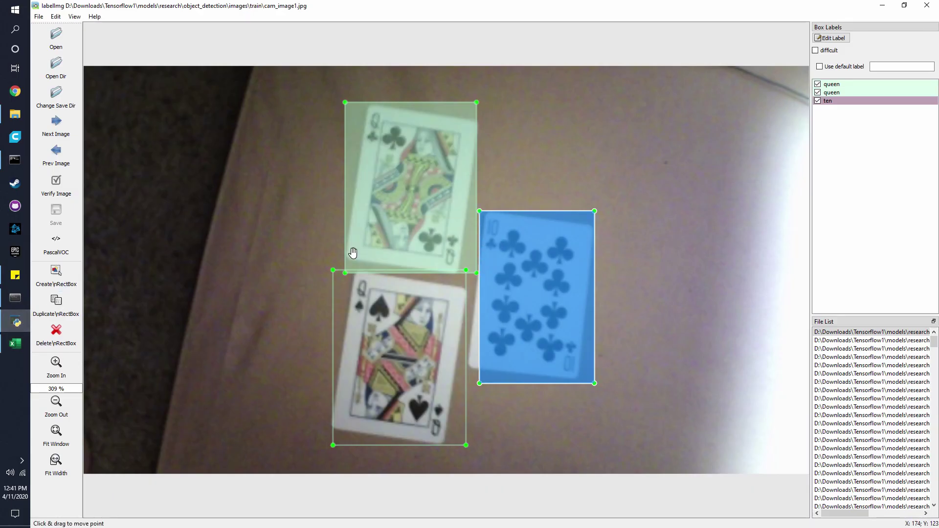
# Copy the train generate_tfrecord.py command from Sticky Notes and run it to create train.record.
pyautogui.click(26, 299)
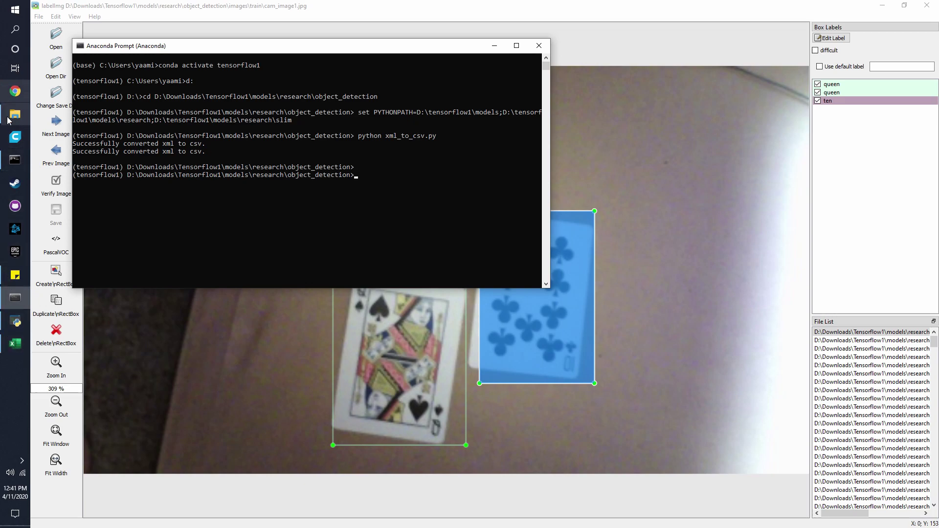
pyautogui.click(516, 46)
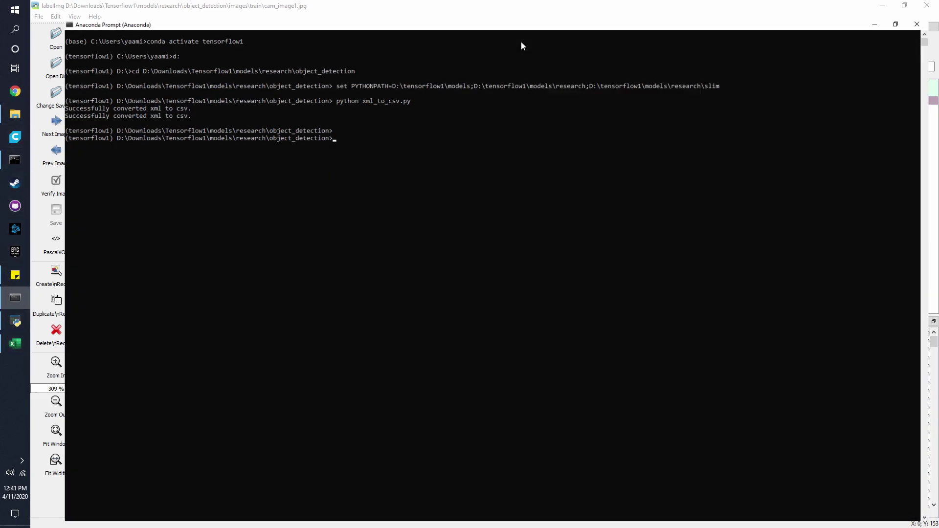
pyautogui.click(6, 282)
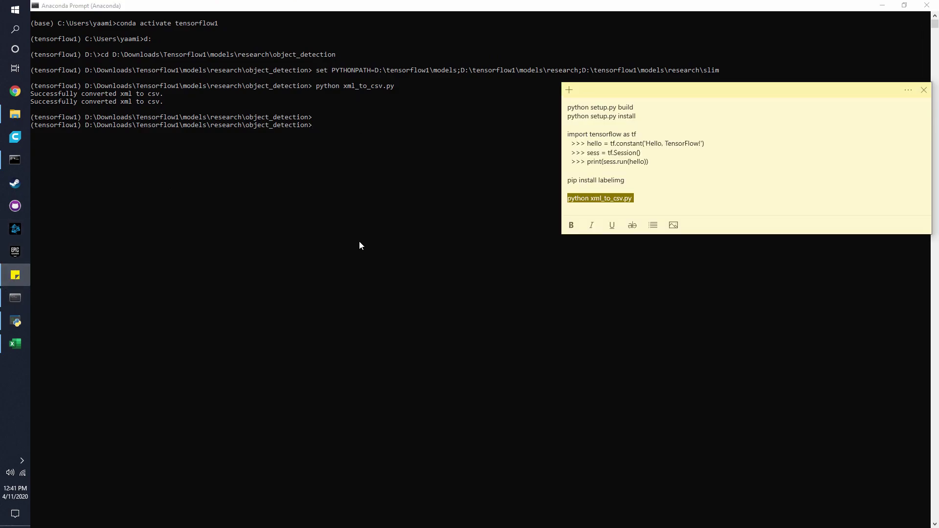
pyautogui.scroll(-1, 620, 198)
pyautogui.click(599, 199)
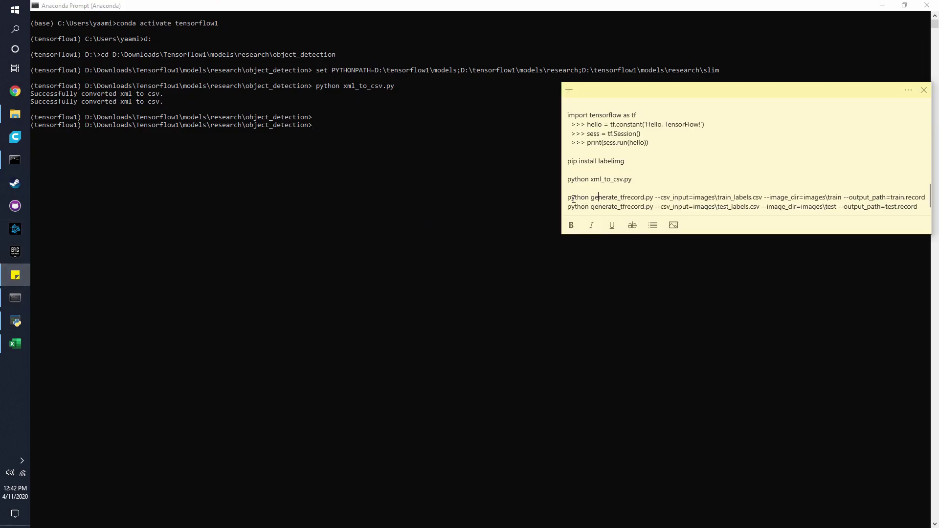
pyautogui.tripleClick(643, 199)
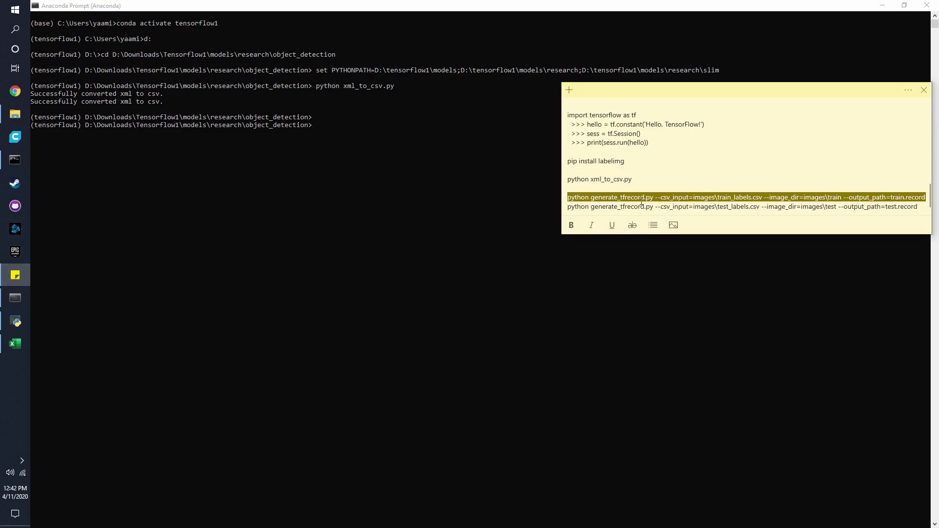
pyautogui.rightClick(668, 197)
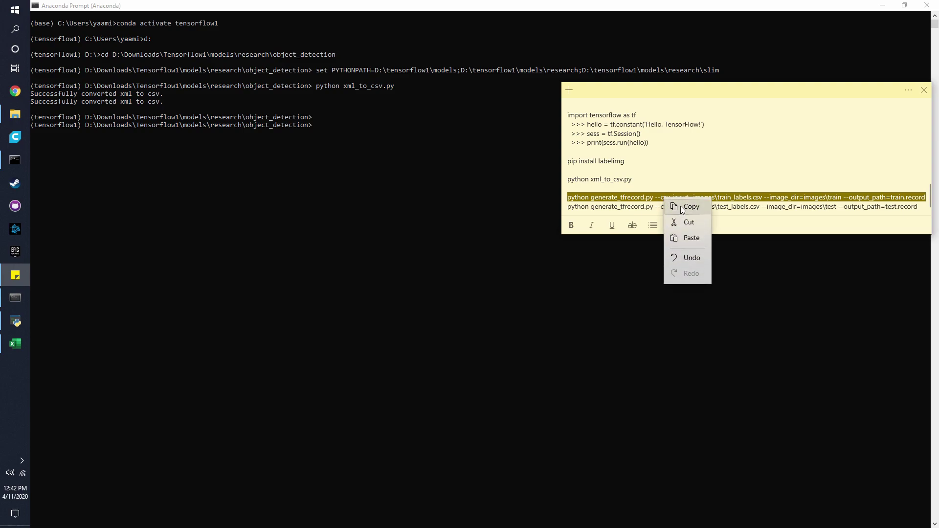
pyautogui.click(690, 207)
pyautogui.click(341, 127)
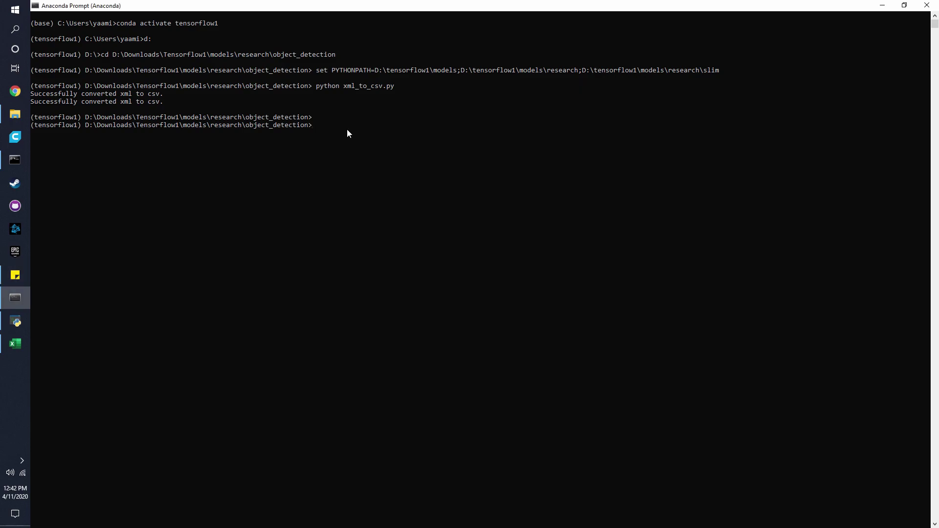
pyautogui.hotkey('ctrl', 'v')
pyautogui.press('Return')
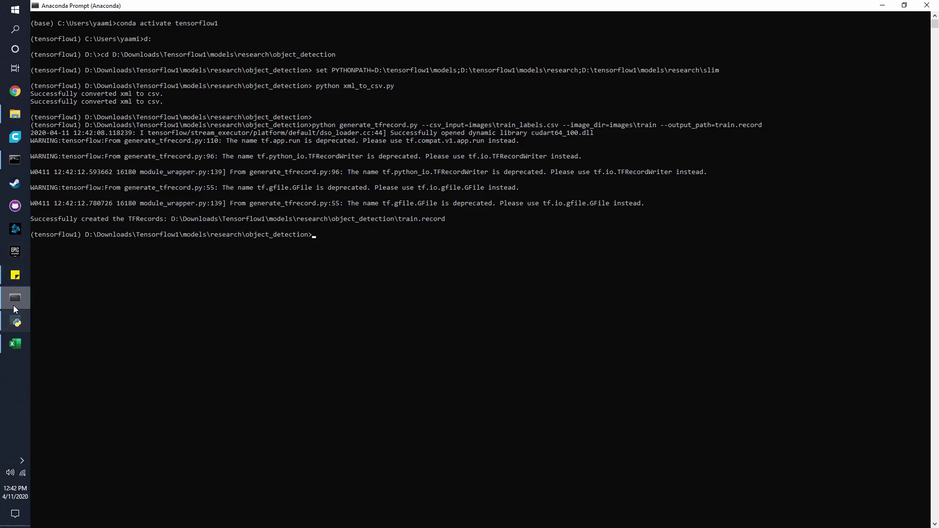
# Copy the test generate_tfrecord.py command from Sticky Notes and paste it into Anaconda Prompt.
pyautogui.click(15, 274)
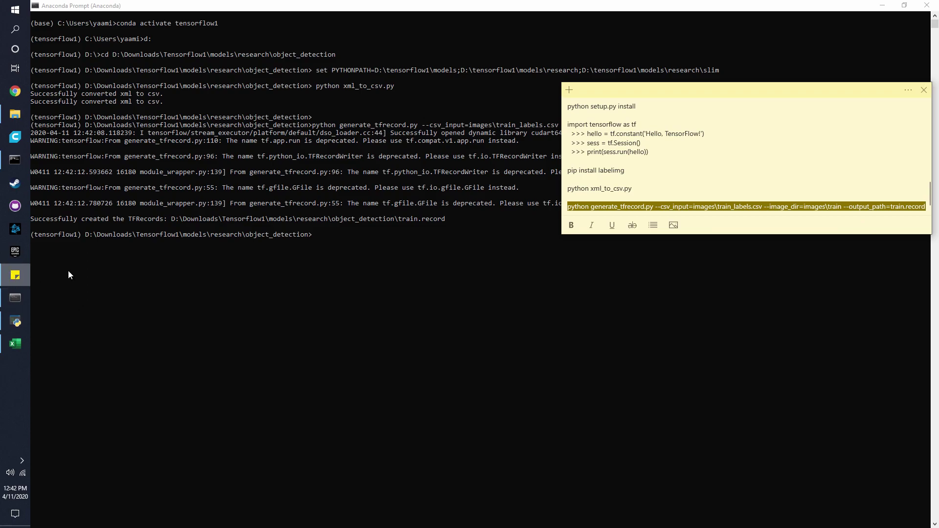
pyautogui.tripleClick(624, 206)
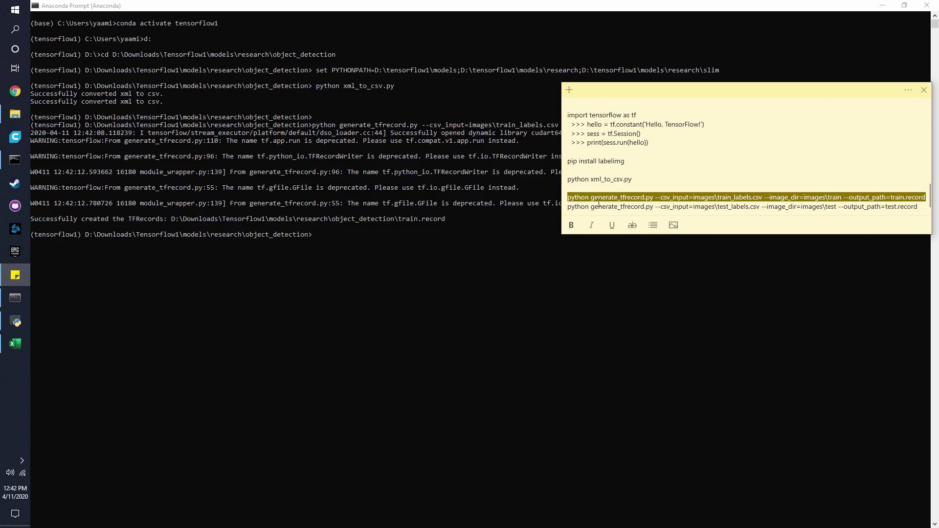
pyautogui.click(570, 207)
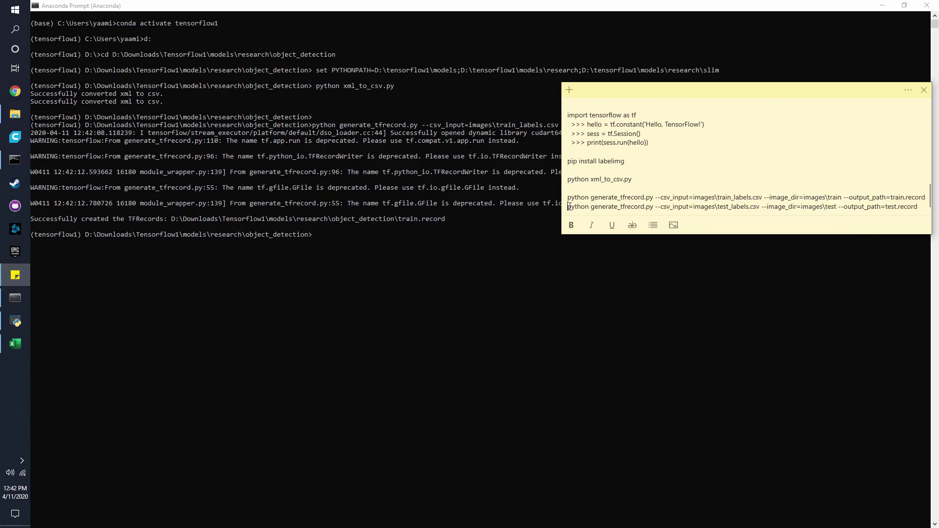
pyautogui.moveTo(568, 208); pyautogui.dragTo(929, 209)
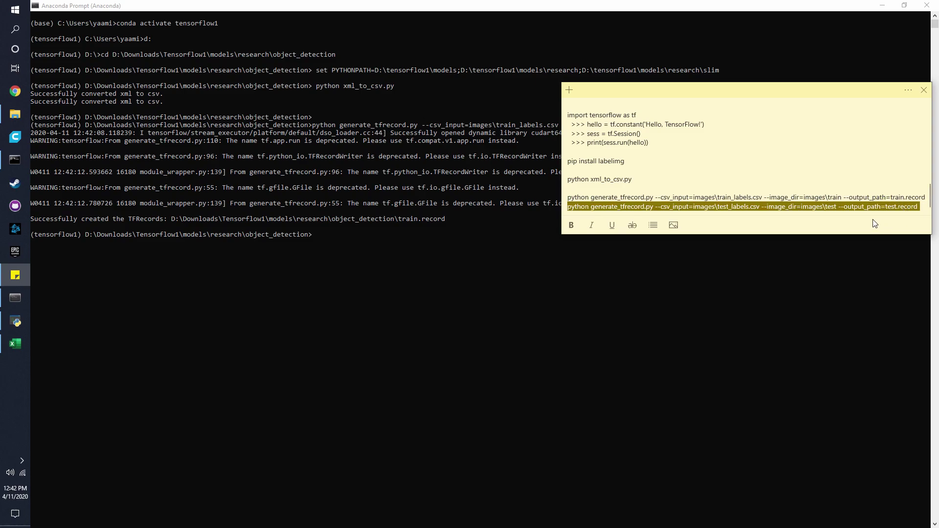
pyautogui.click(370, 236)
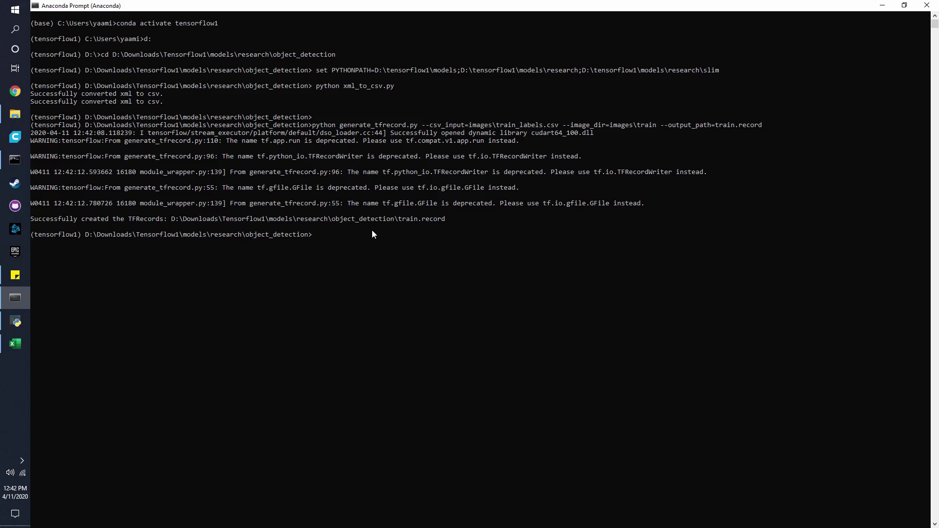
pyautogui.hotkey('ctrl', 'v')
# Run generate_tfrecord.py to convert the test labels into test.record.
pyautogui.press('Return')
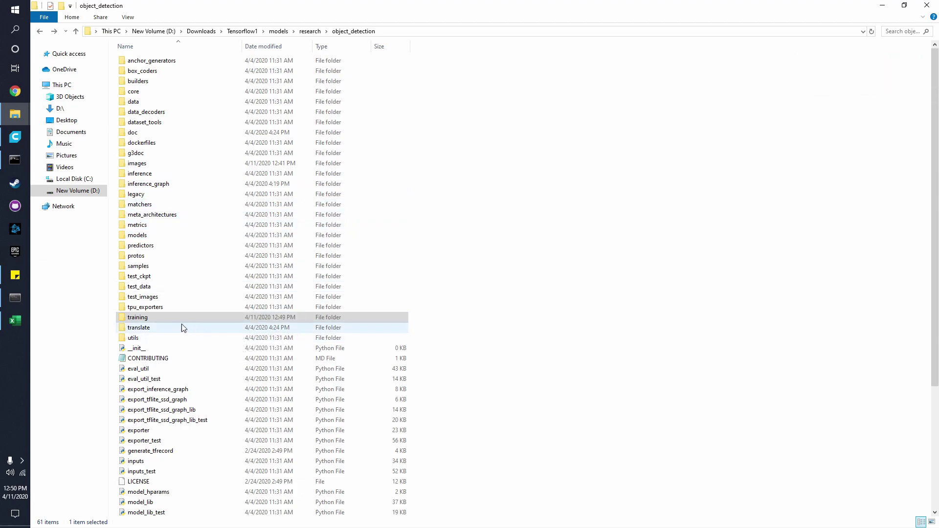
# Open training/labelmap.pbtxt in Notepad++ to view the six card class ids.
pyautogui.doubleClick(144, 321)
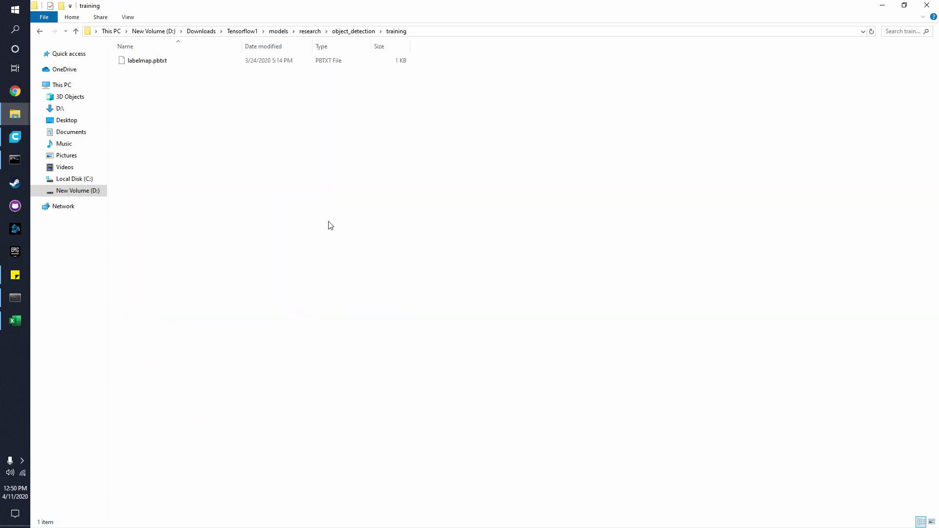
pyautogui.doubleClick(157, 62)
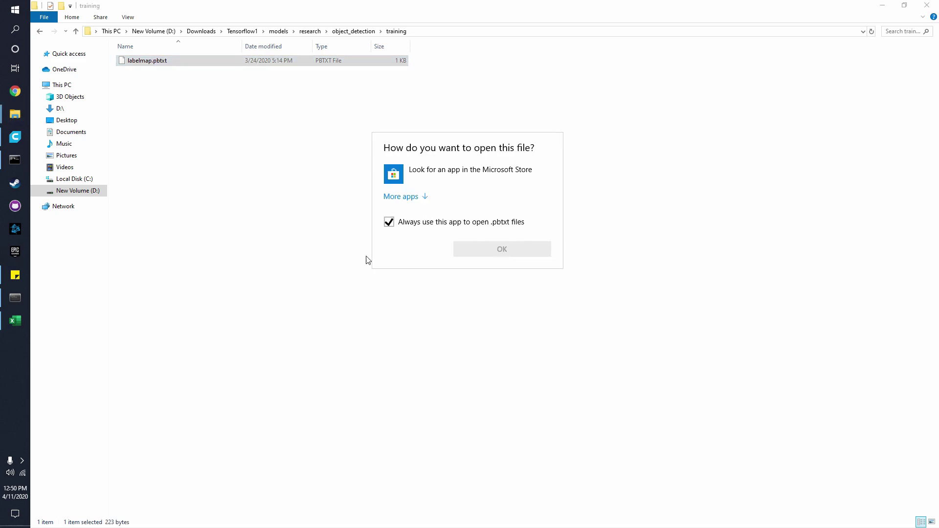
pyautogui.click(367, 260)
pyautogui.rightClick(173, 62)
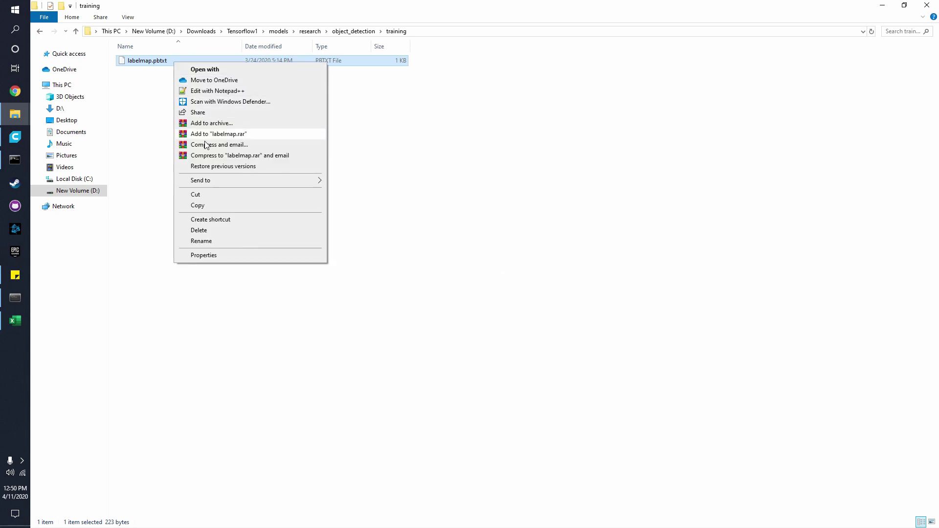
pyautogui.click(204, 92)
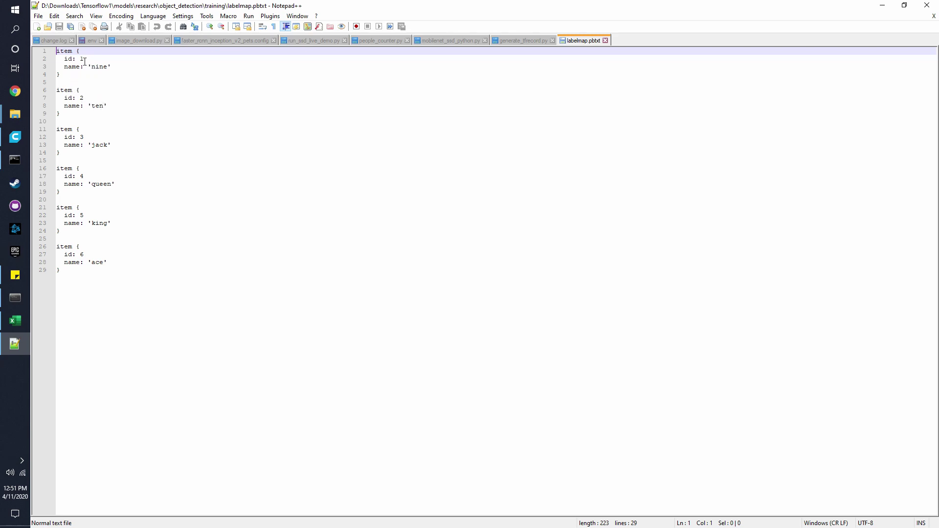
# Compare generate_tfrecord.py's class_text_to_int with the label map, and confirm train.record and test.record exist.
pyautogui.click(517, 44)
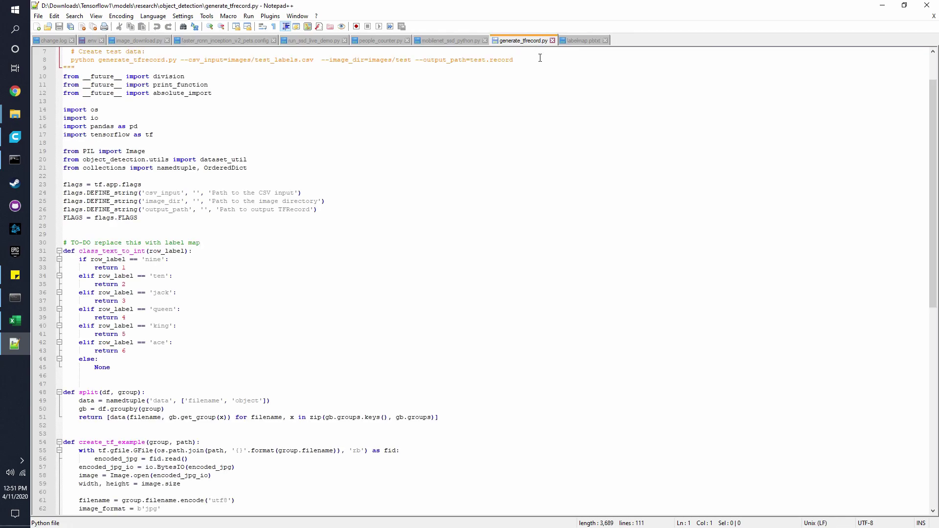
pyautogui.click(882, 6)
pyautogui.click(330, 32)
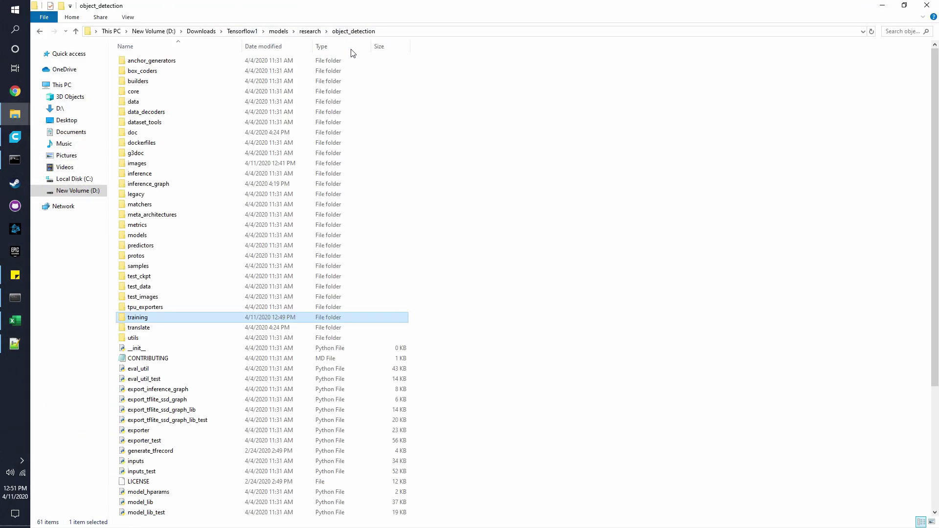
pyautogui.scroll(-5, 294, 205)
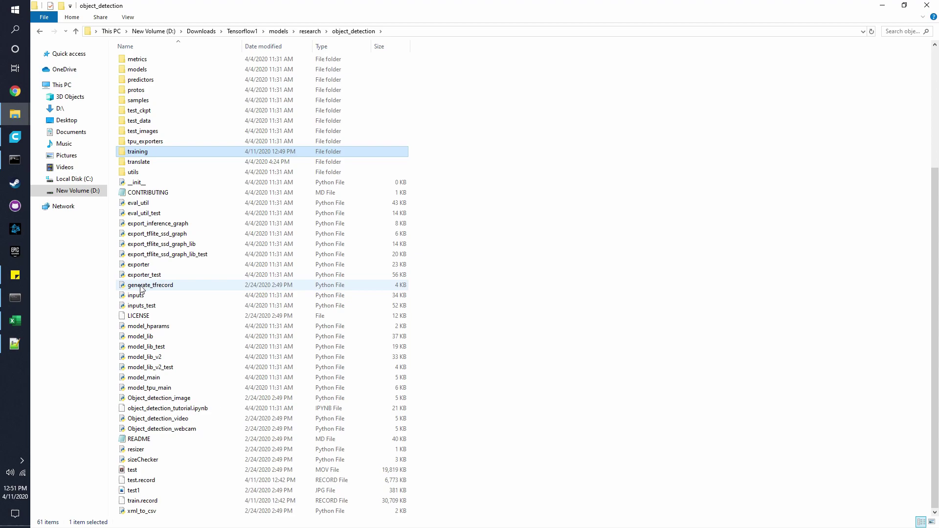
pyautogui.click(14, 344)
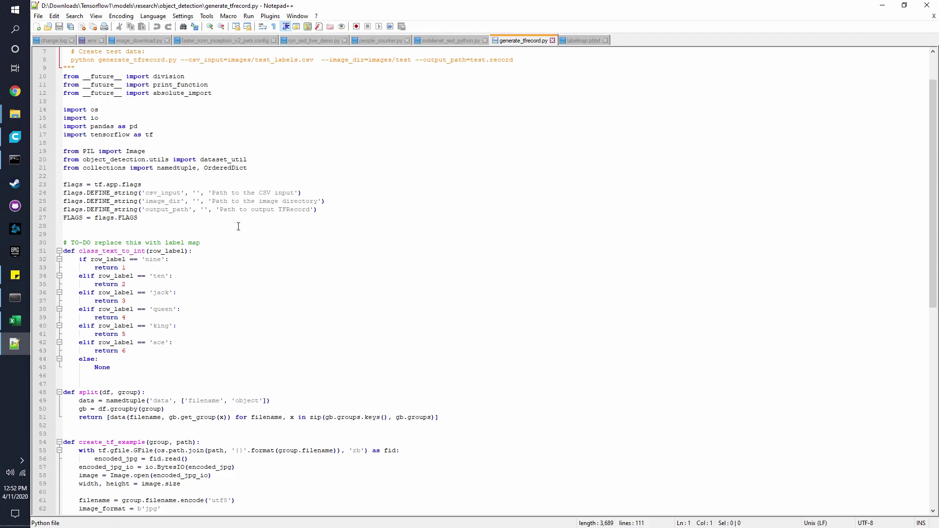
pyautogui.click(926, 5)
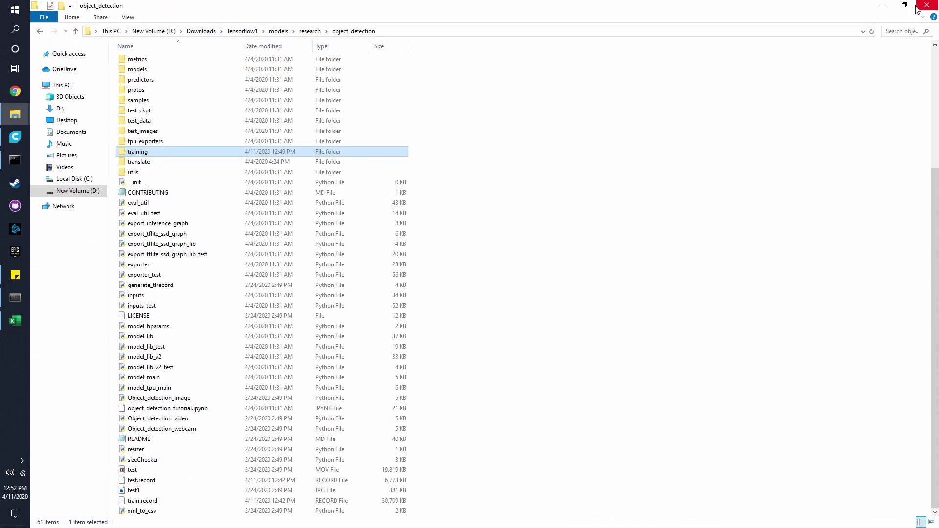
pyautogui.scroll(5, 353, 126)
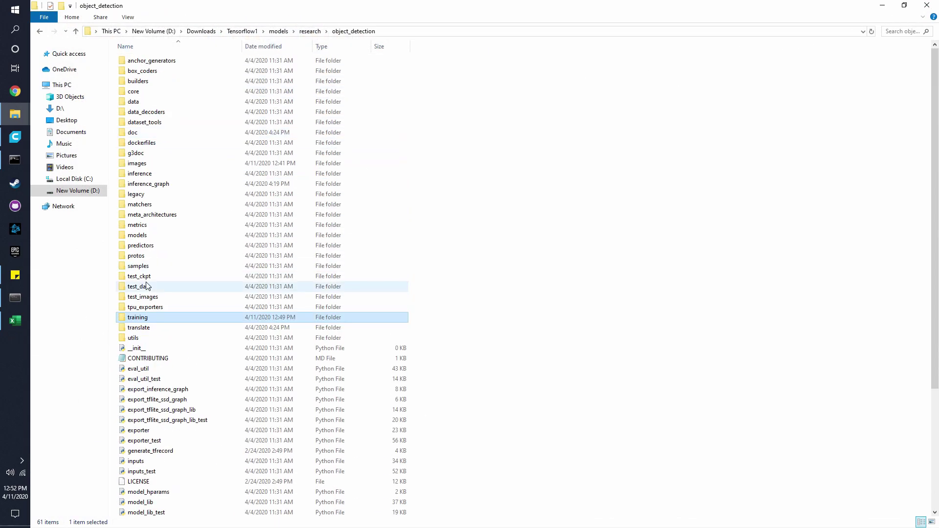
pyautogui.doubleClick(168, 322)
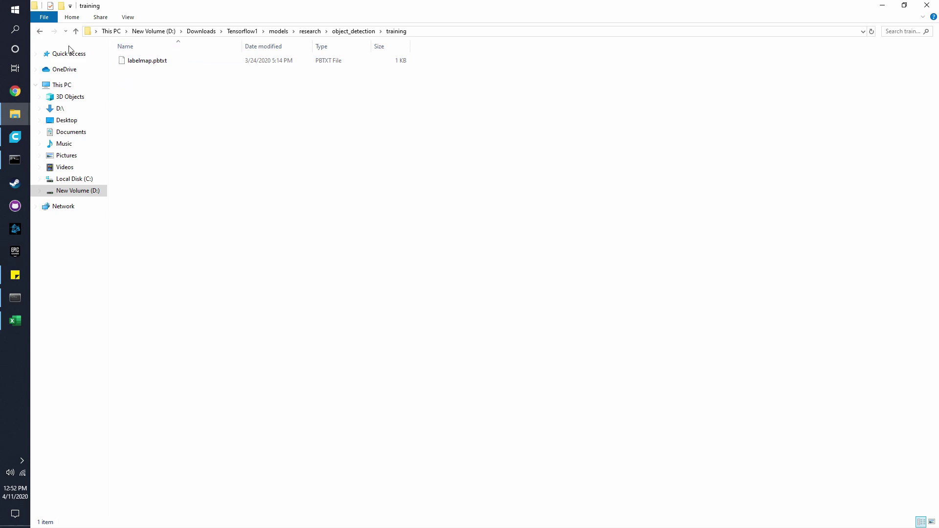
pyautogui.click(39, 32)
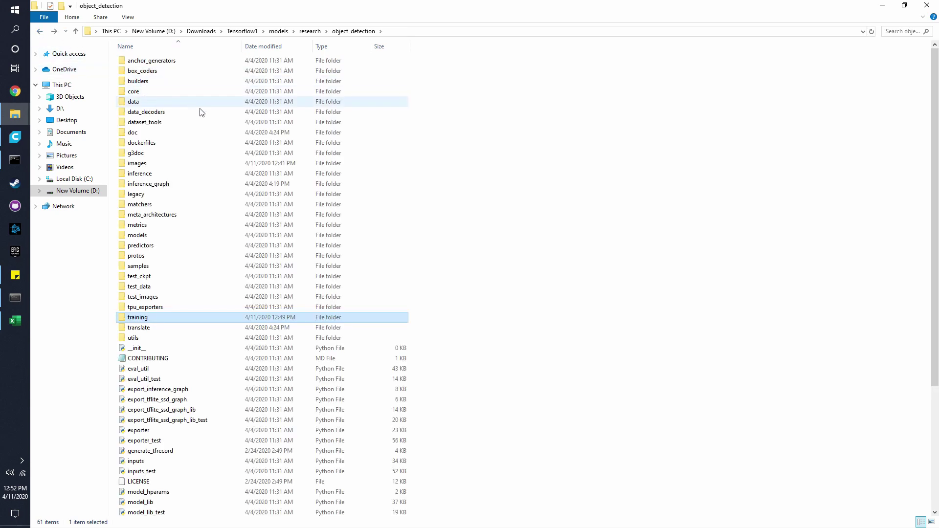